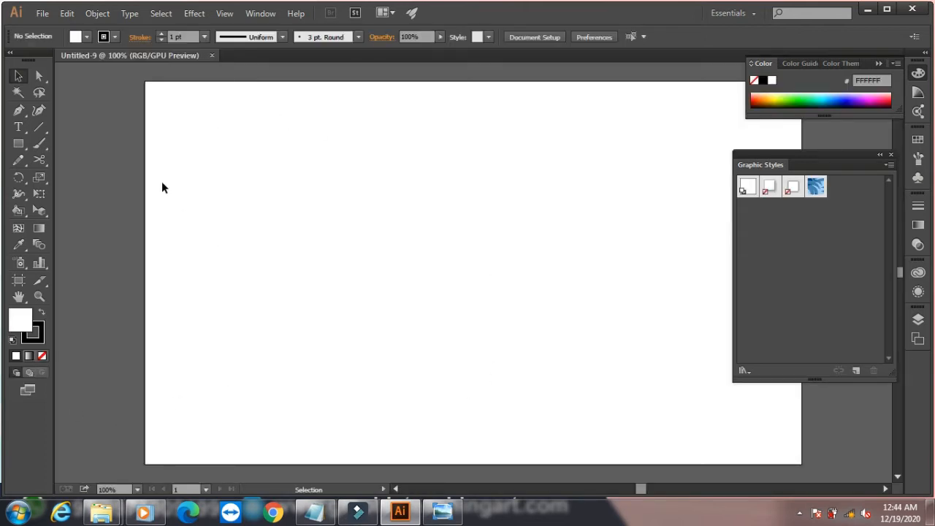
Step: Draw a rectangle about 504 by 342 pt on the artboard and fill it with orange
click(19, 145)
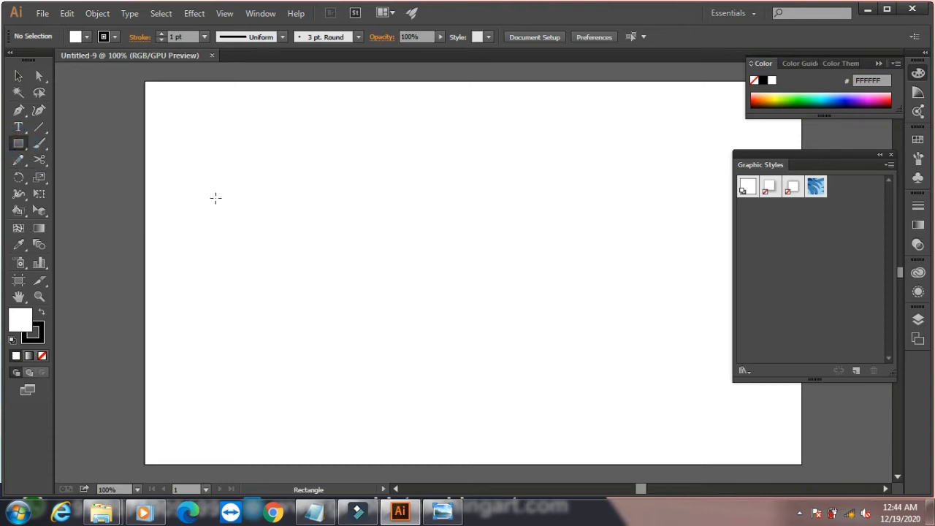
mouse_move(224, 152)
mouse_down()
mouse_move(250, 182)
mouse_move(550, 397)
mouse_move(570, 386)
mouse_up()
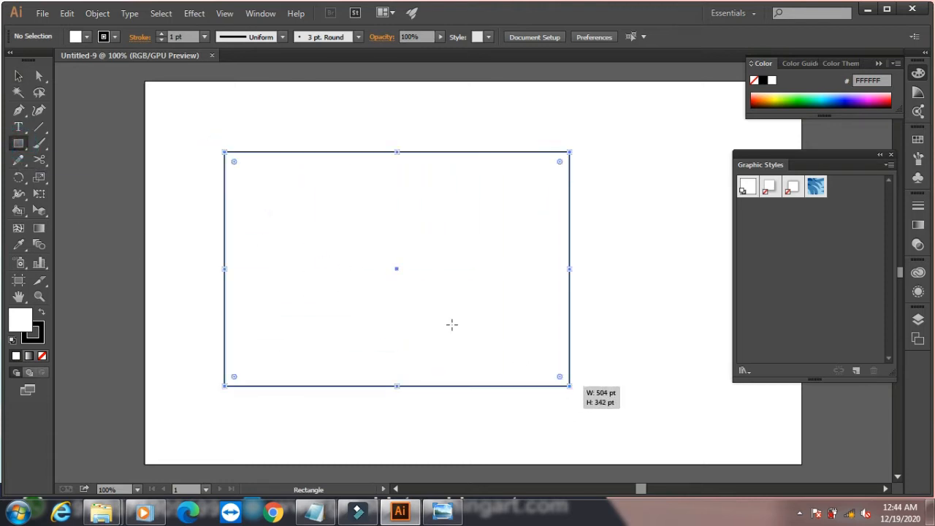
double_click(24, 327)
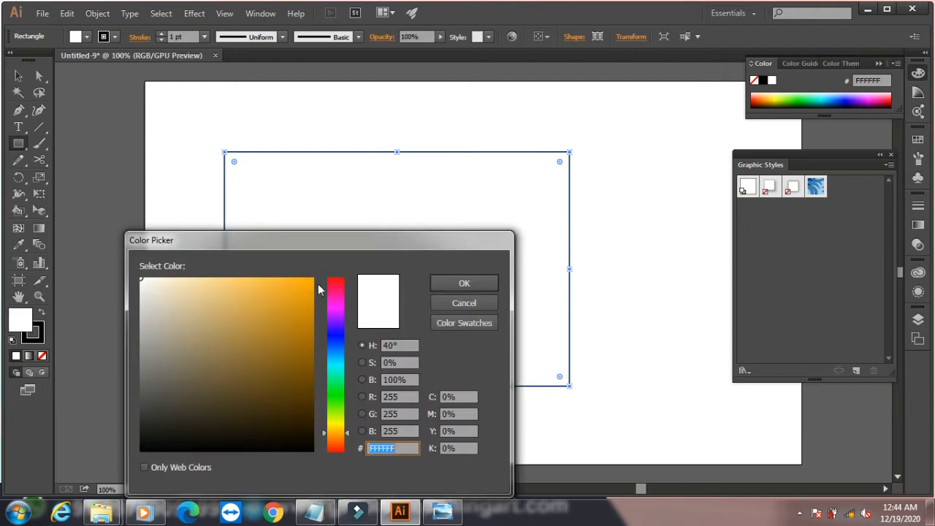
click(296, 292)
click(485, 285)
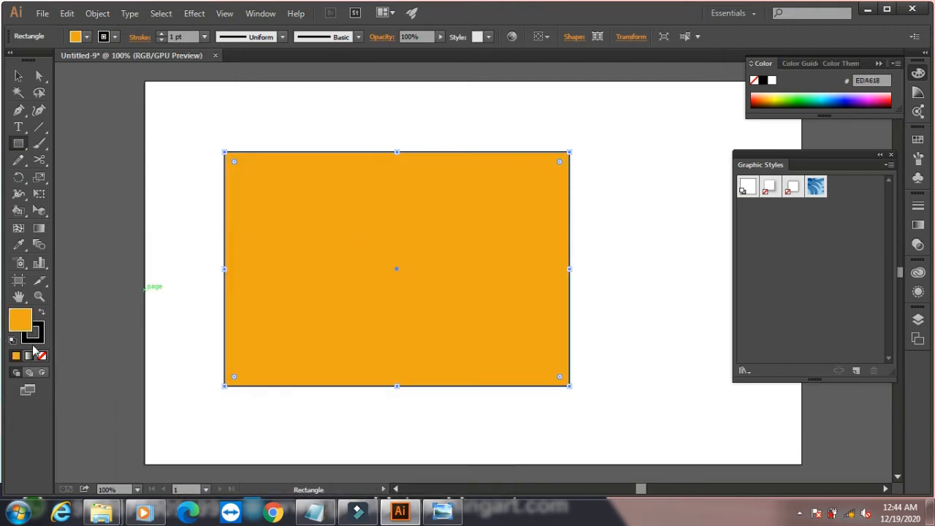
Step: Remove the stroke from the orange rectangle and make its fill the active colour attribute again
click(36, 339)
click(42, 356)
click(21, 319)
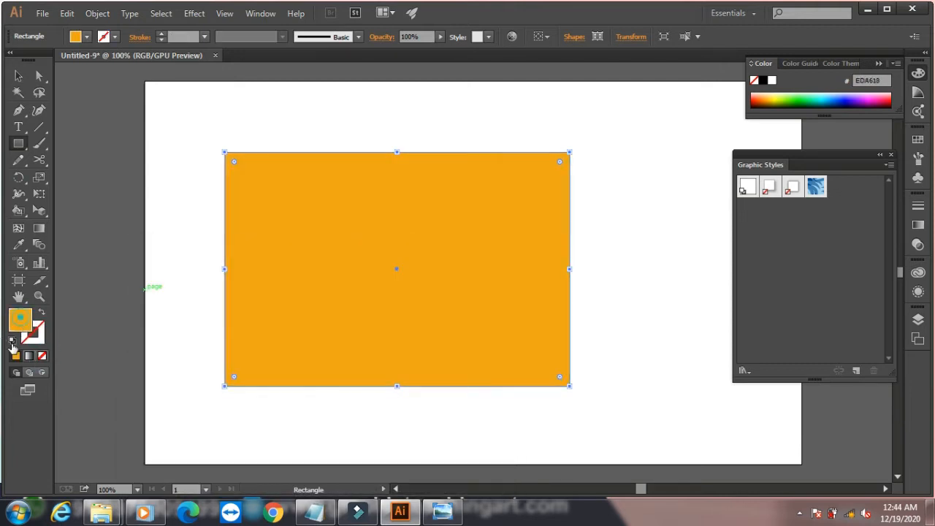
Step: Add a yellow star (F9FF2A) over the rectangle's upper-left corner and place a copy of it across the lower edge
drag(19, 143, 64, 209)
drag(241, 137, 297, 199)
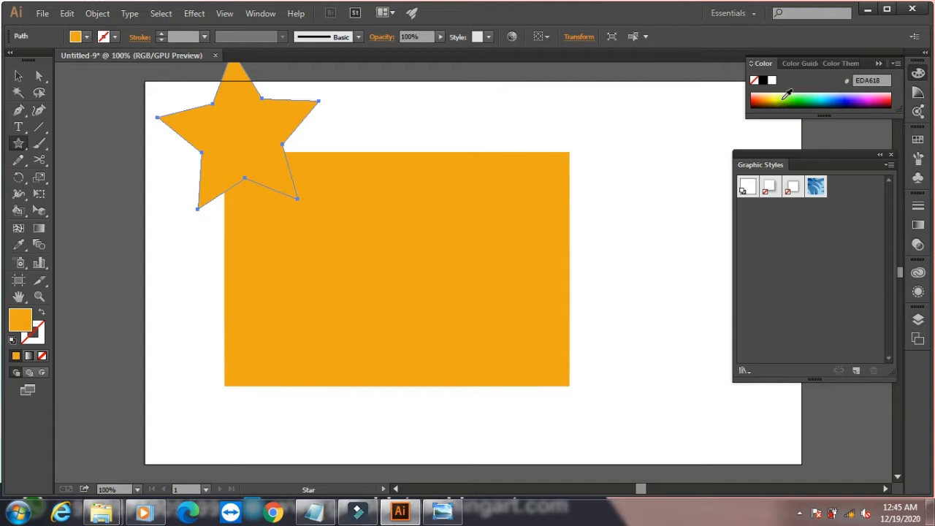
click(774, 97)
click(18, 75)
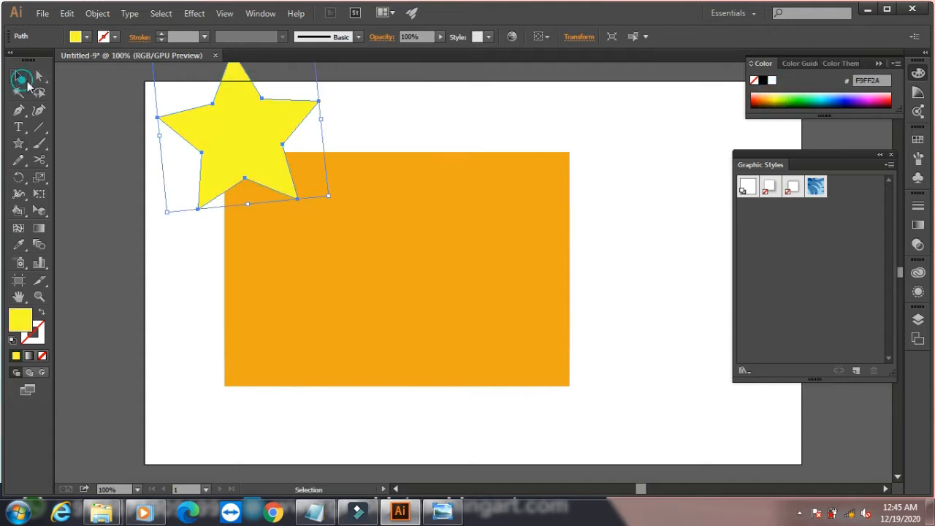
drag(246, 150, 325, 402)
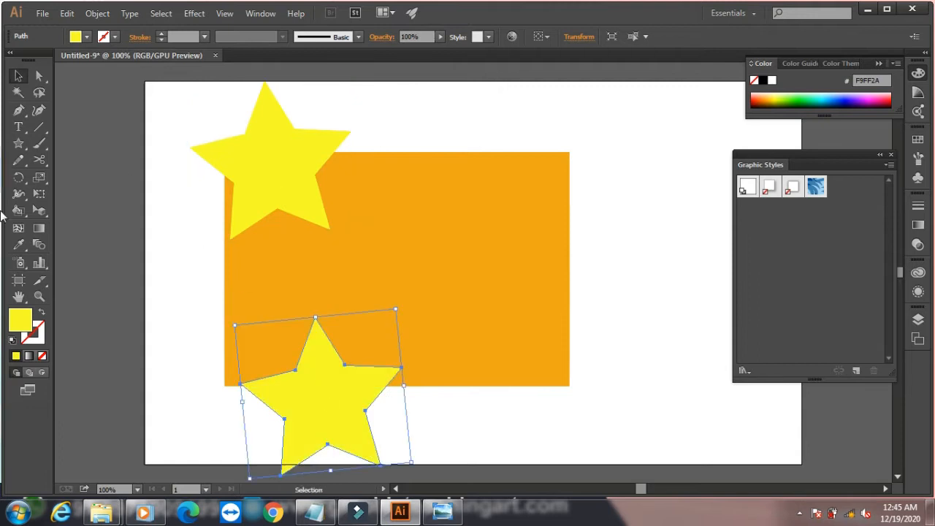
Step: Draw a thin horizontal bar across the rectangle's middle, extending past both sides, and fill it pale yellow-green (E9FF94)
drag(18, 144, 74, 141)
drag(196, 261, 613, 291)
click(18, 76)
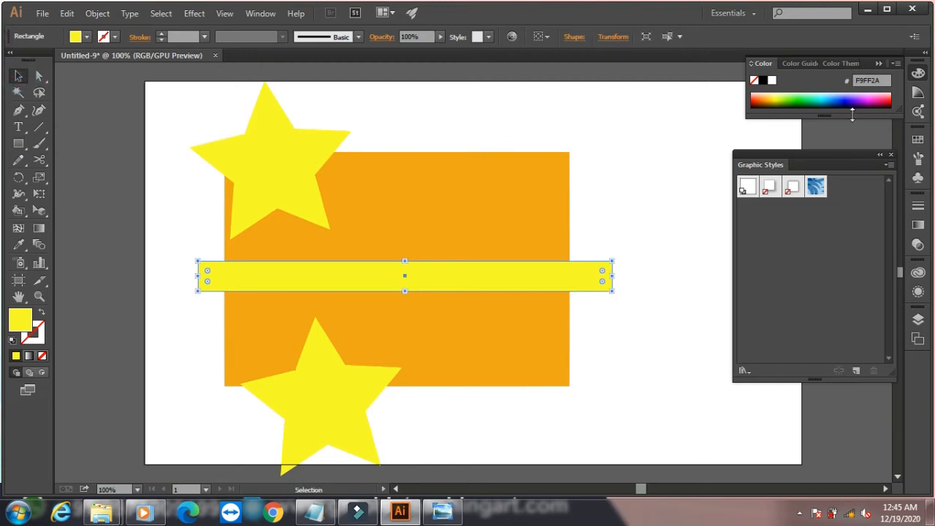
click(782, 88)
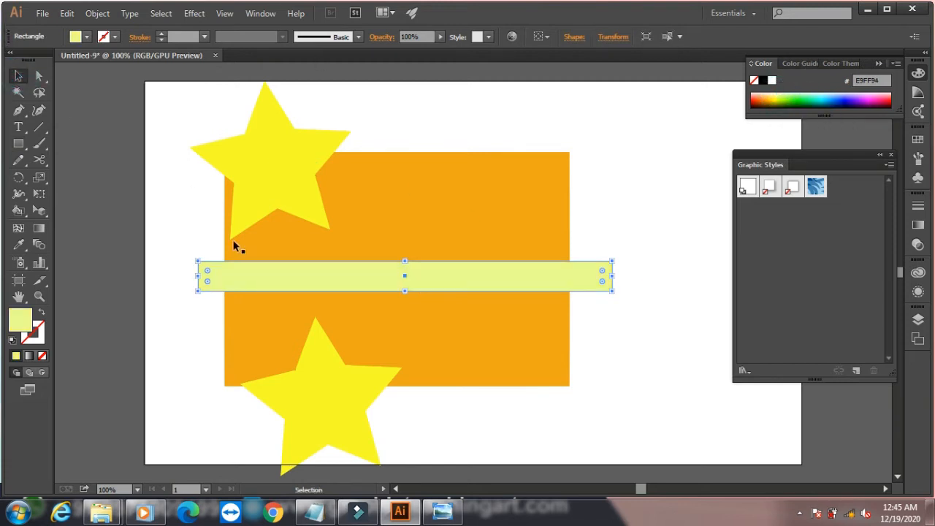
Step: Apply a Gaussian Blur to the pale horizontal bar and set its opacity to 76%
click(194, 13)
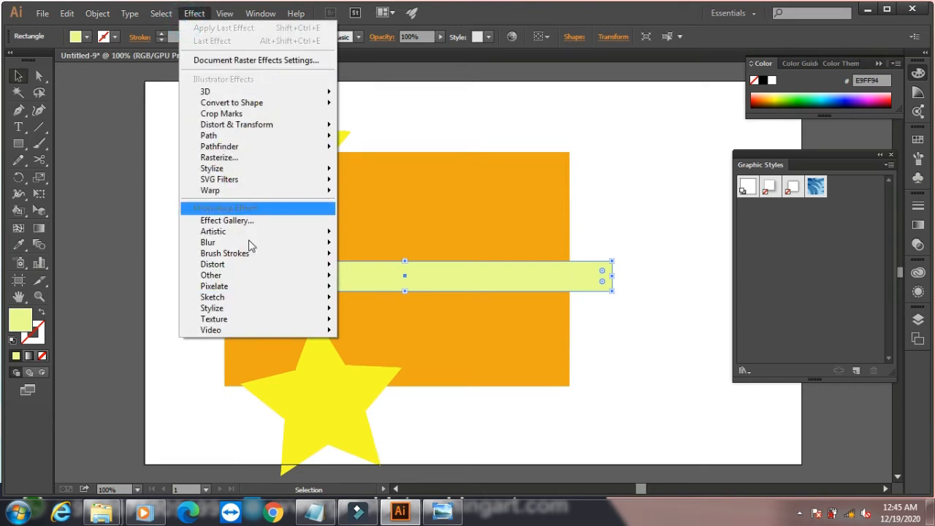
mouse_move(252, 246)
click(367, 246)
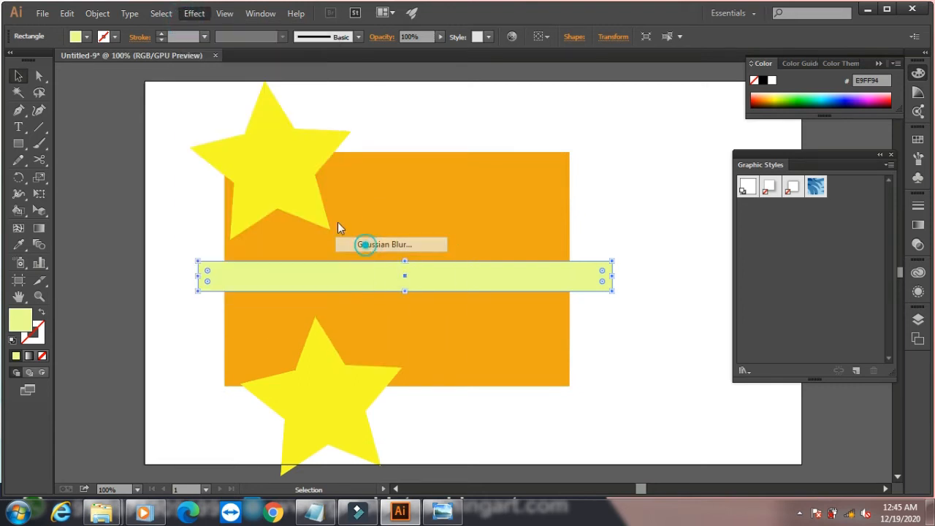
click(401, 270)
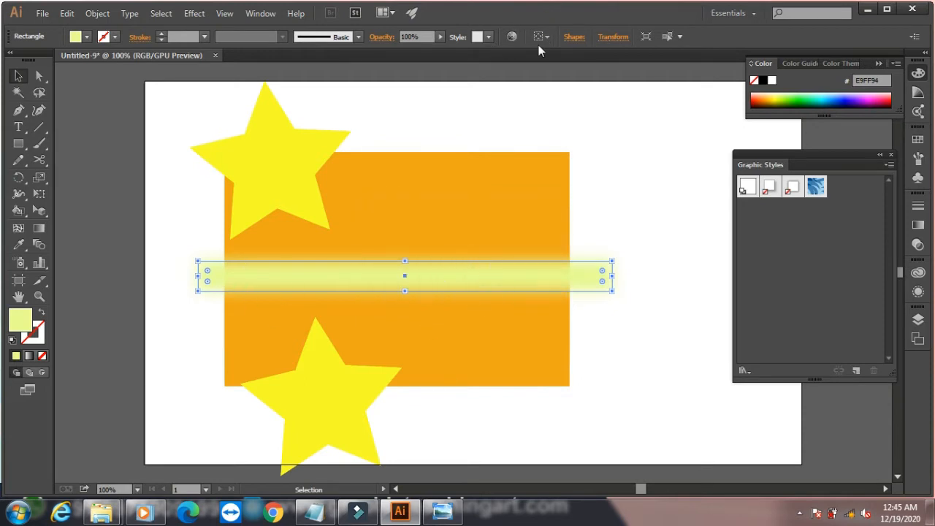
click(440, 36)
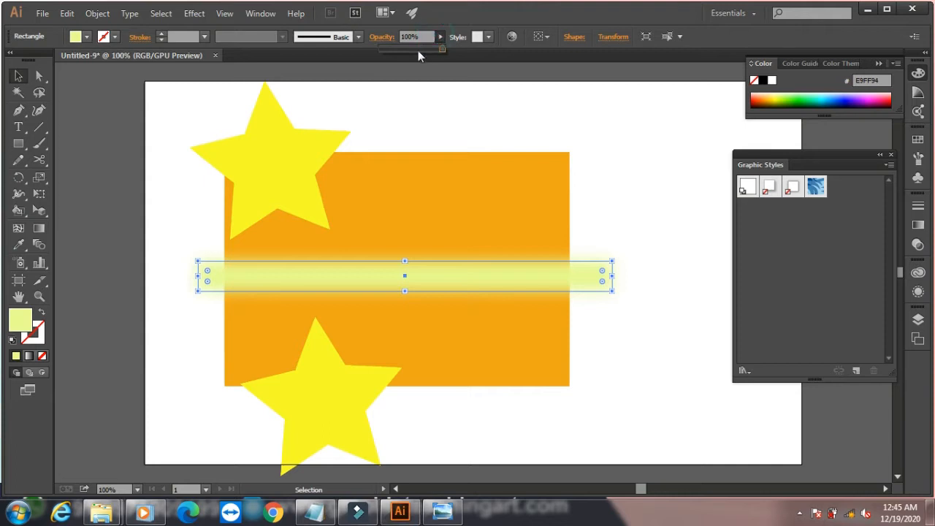
click(418, 50)
click(428, 49)
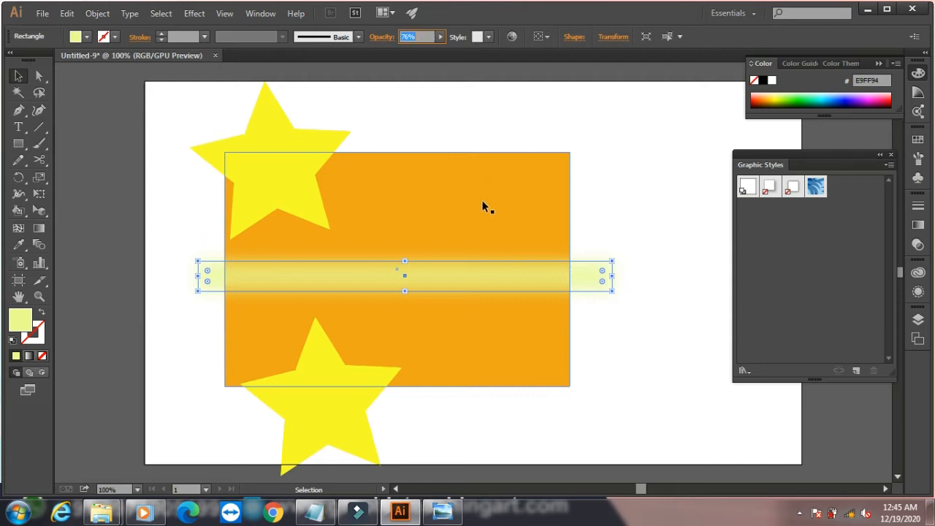
Step: Copy the large orange rectangle and bring the original to the front of all shapes
click(483, 206)
key(a)
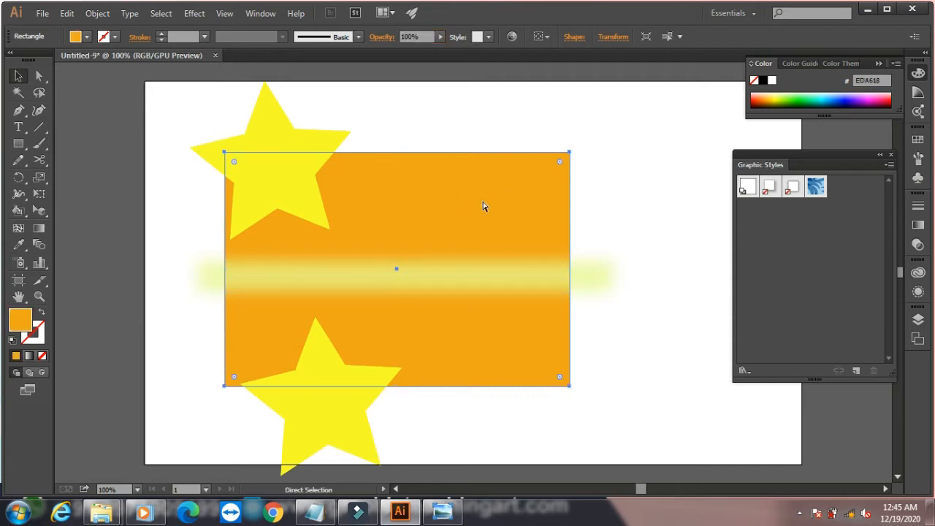
key(v)
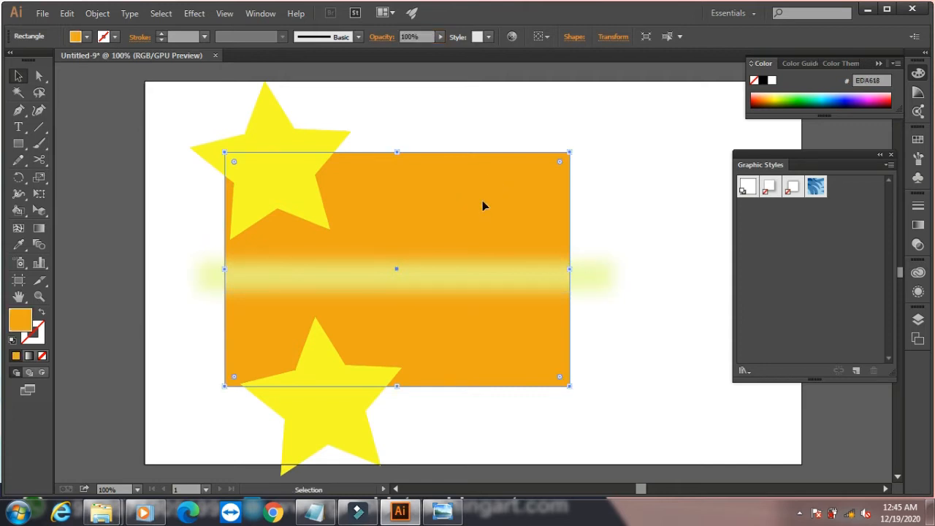
click(97, 13)
mouse_move(201, 41)
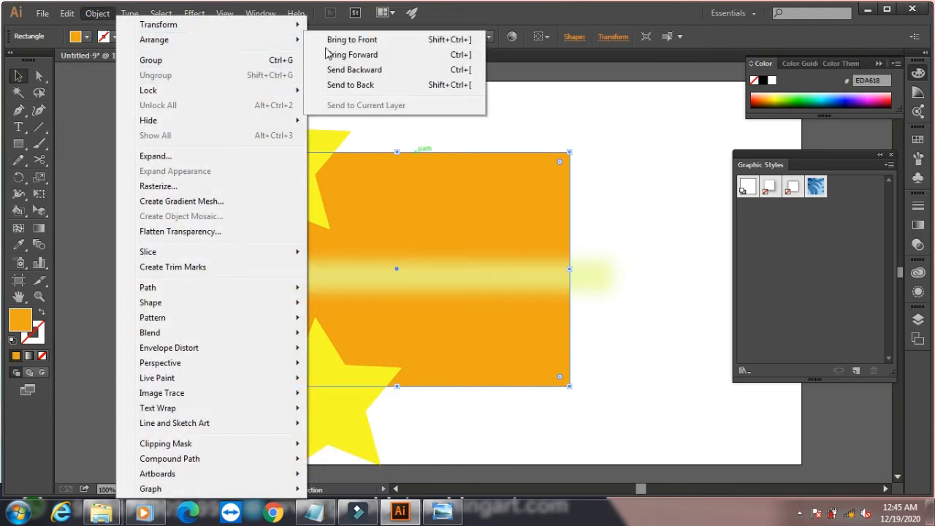
click(363, 42)
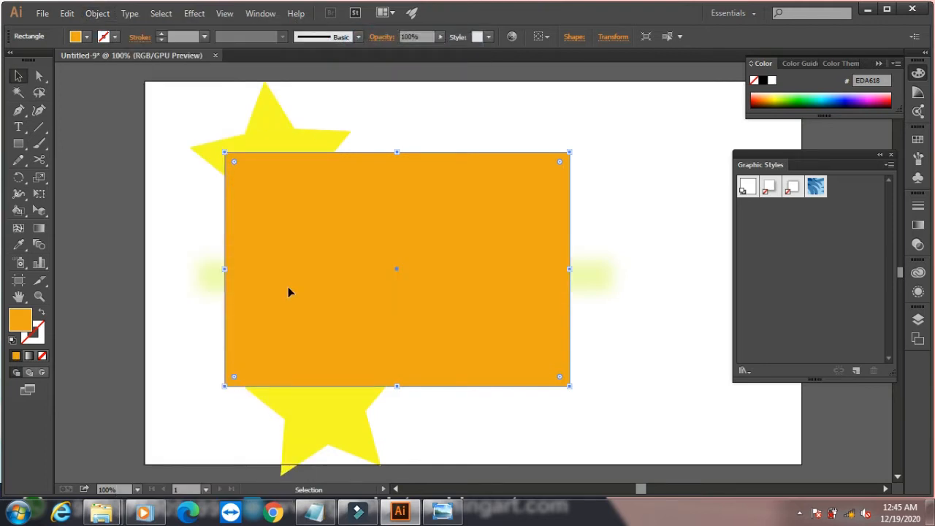
Step: Make a clipping mask from all shapes using the orange rectangle, and paste the copied rectangle in back of the clip group
drag(150, 100, 647, 463)
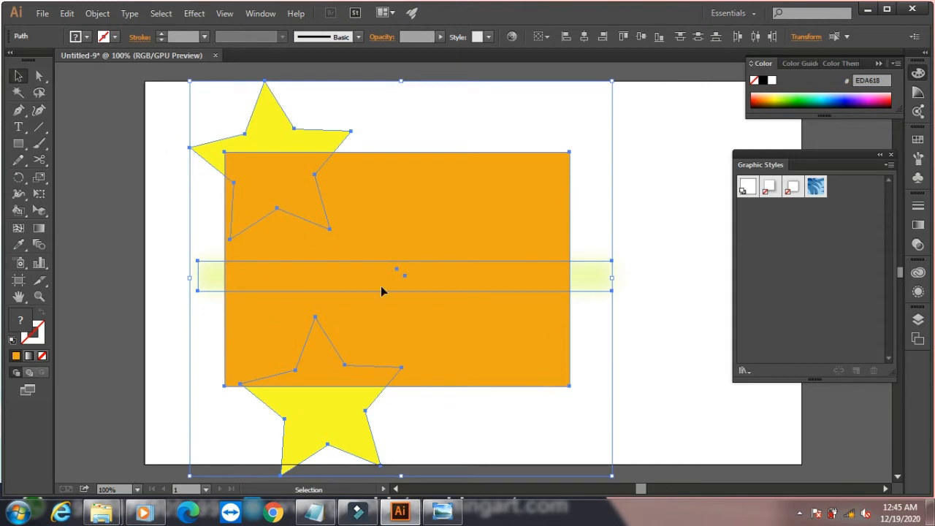
click(101, 14)
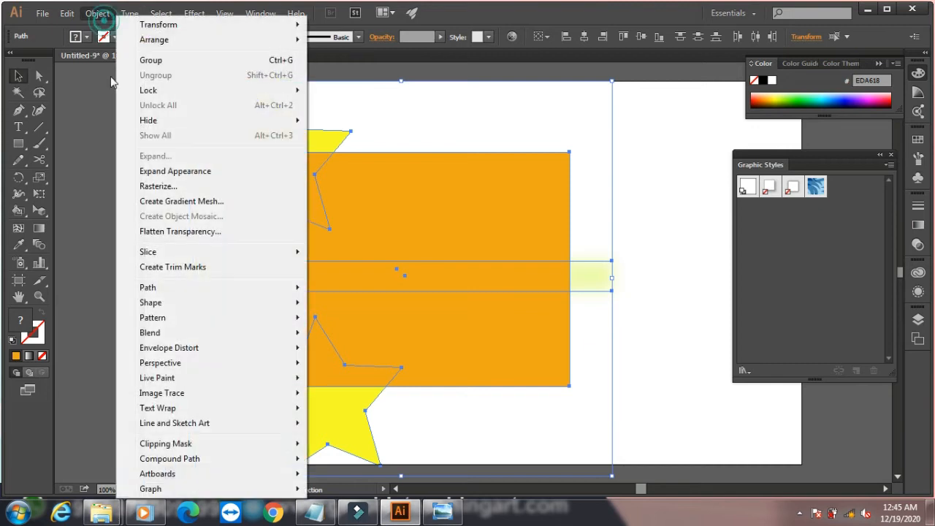
mouse_move(282, 448)
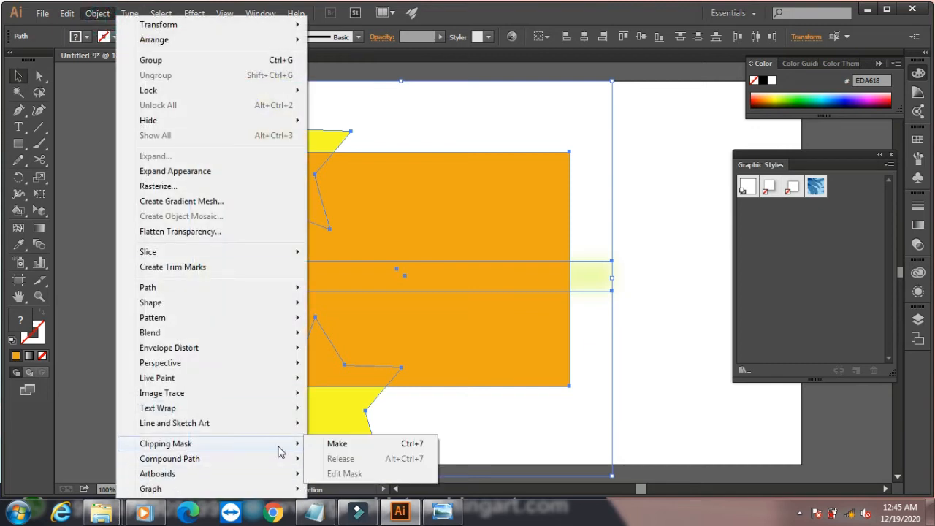
click(338, 445)
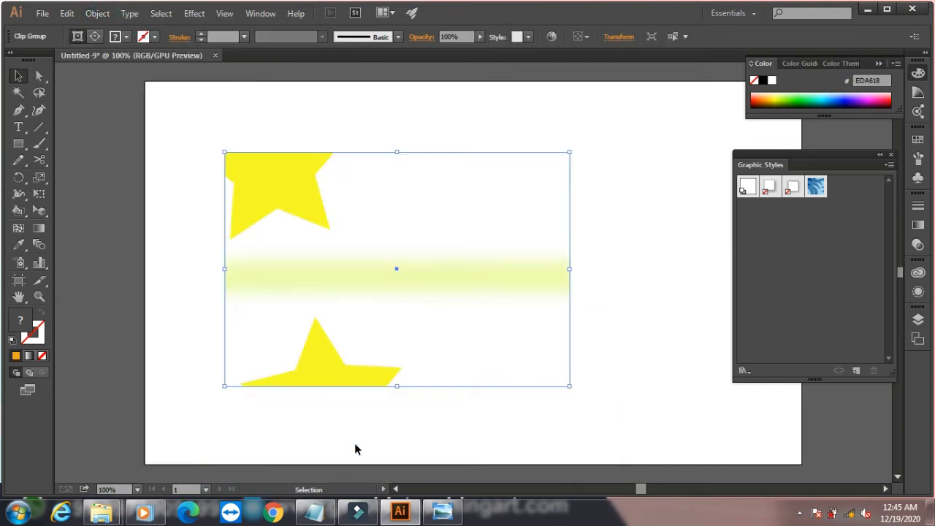
click(67, 13)
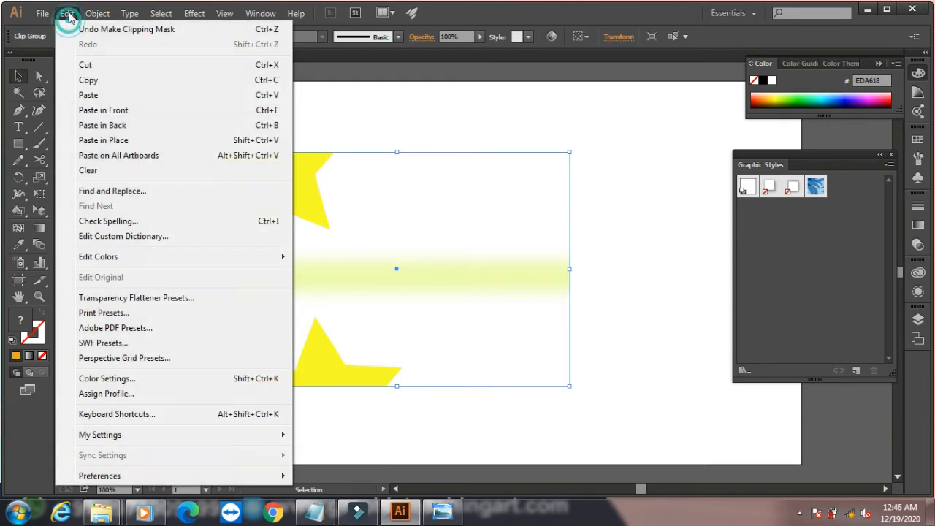
click(113, 126)
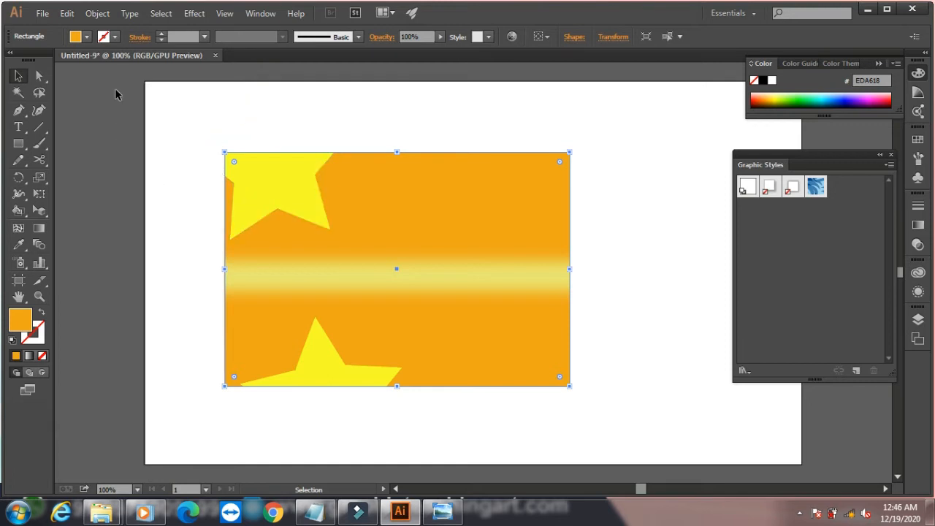
Step: Delete all artwork from the artboard
scroll(115, 91, down, 3)
key(ctrl+a)
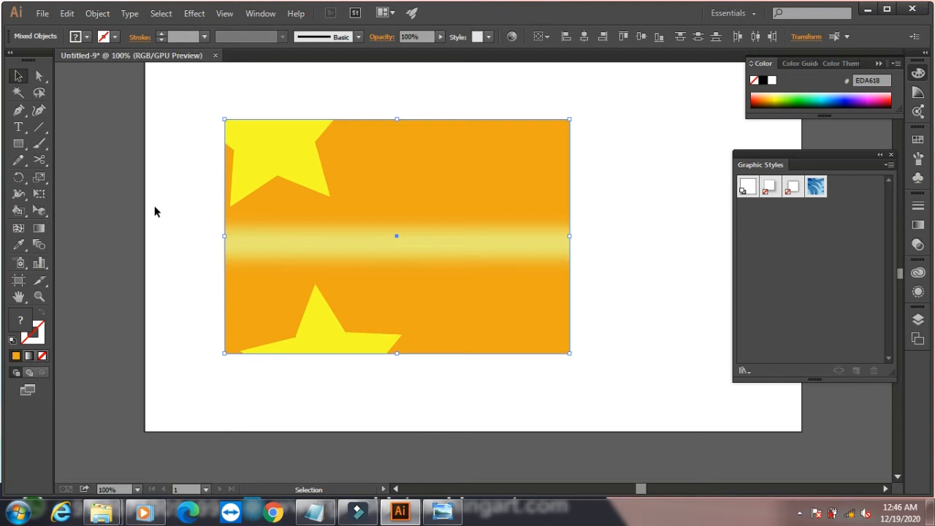
key(Delete)
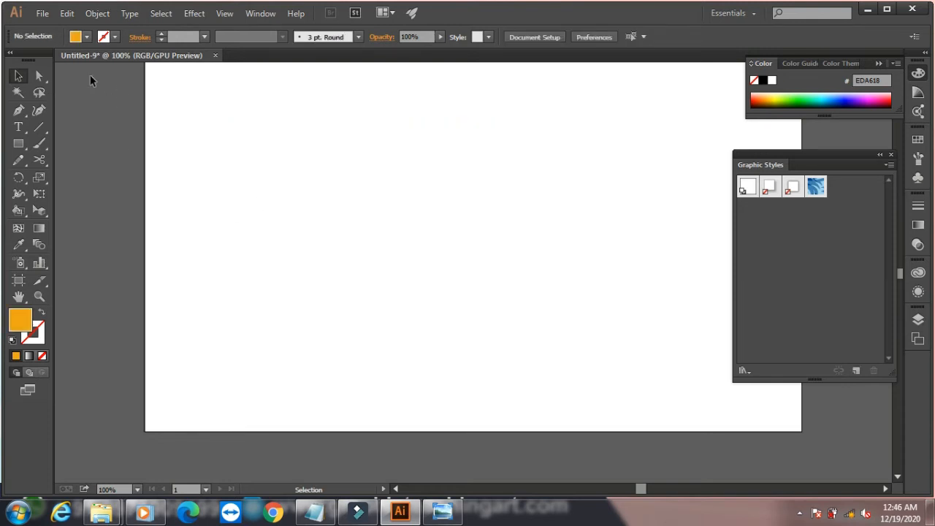
Step: Draw a wide orange rectangle, and a taller, narrower dark red one (BF2700) overlapping its left side and extending above and below
click(18, 143)
drag(212, 122, 359, 266)
drag(495, 333, 543, 335)
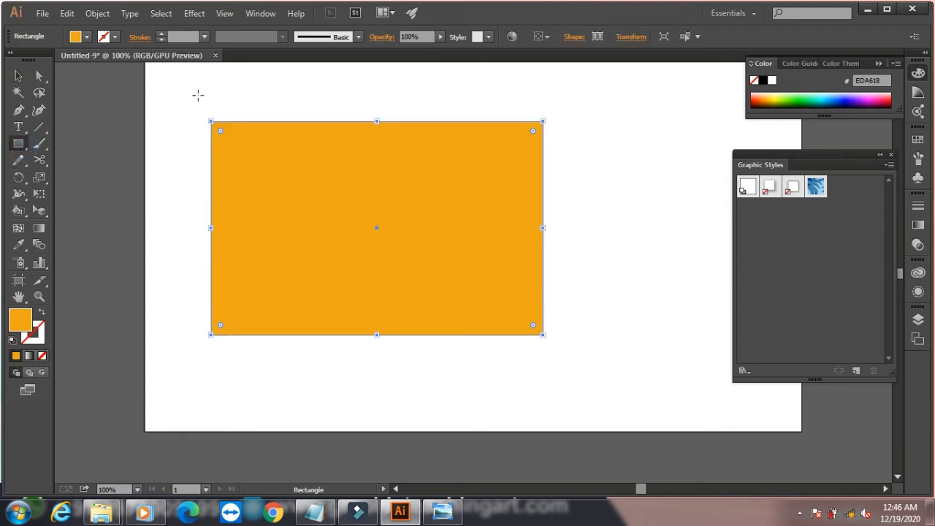
mouse_move(169, 78)
mouse_down()
mouse_move(175, 143)
mouse_move(329, 377)
mouse_up()
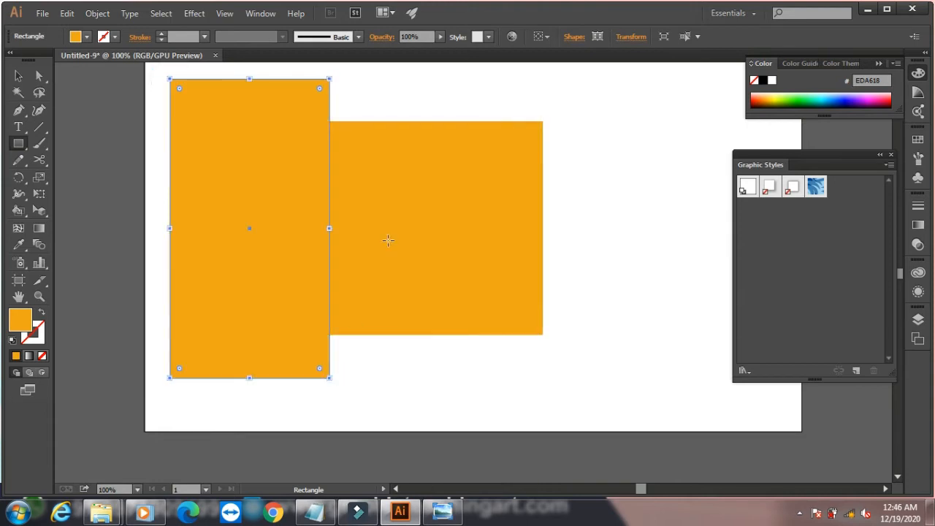
click(756, 100)
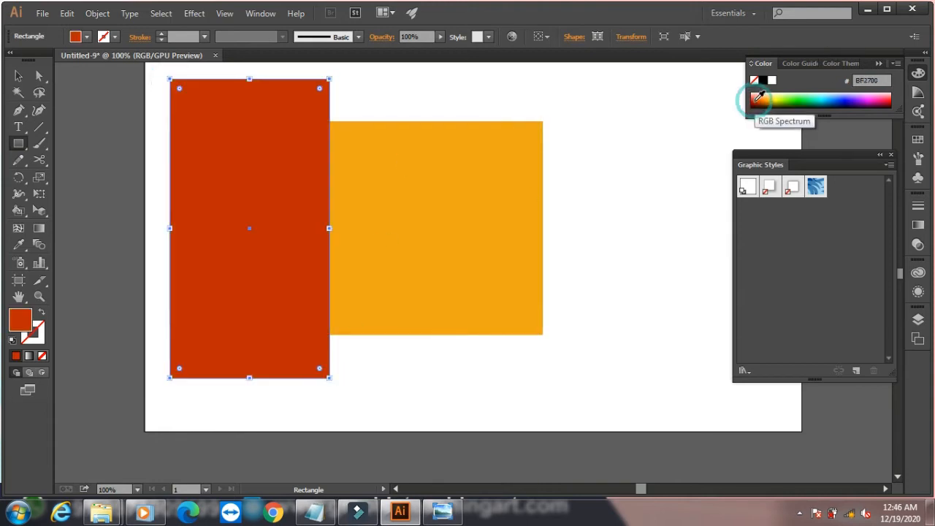
Step: Turn the red rectangle into a right-pointing triangle by adding an anchor point midway on its right edge and deleting both right corner points
click(19, 111)
drag(18, 110, 65, 126)
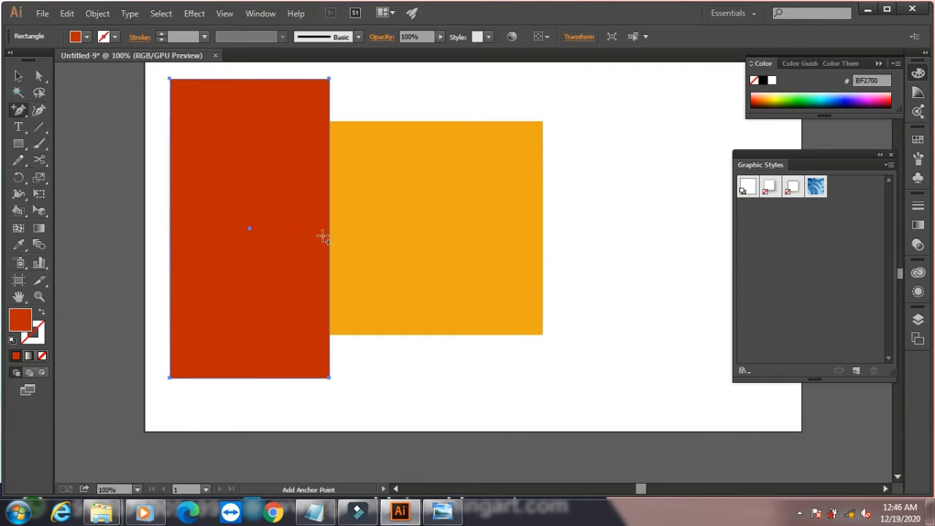
click(330, 227)
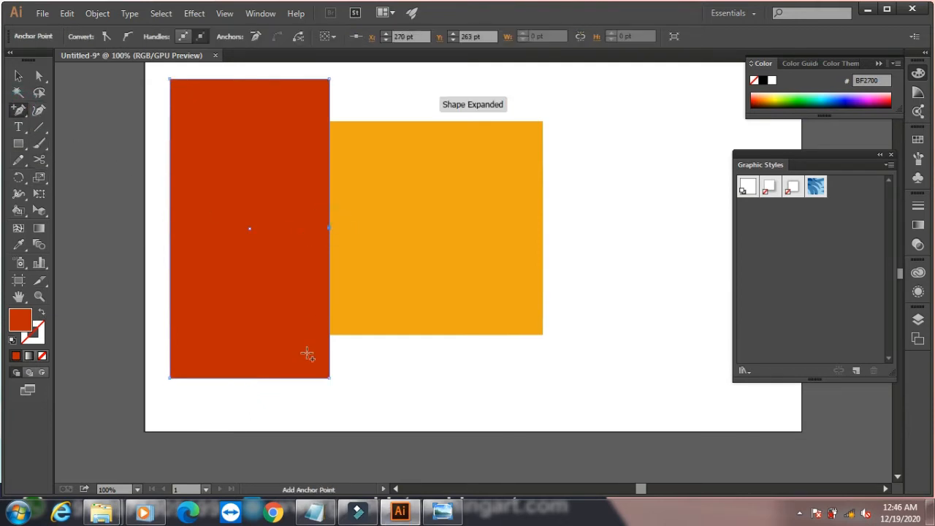
drag(18, 111, 63, 142)
click(330, 79)
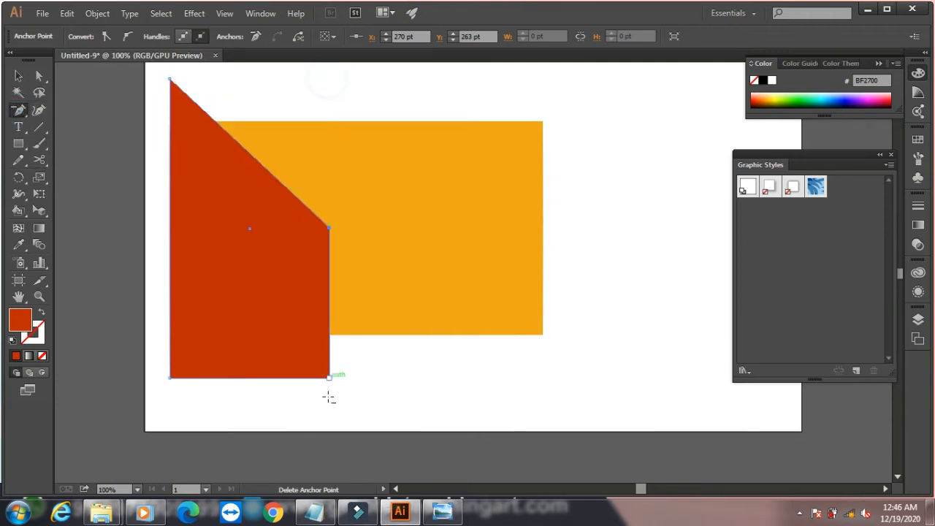
click(330, 378)
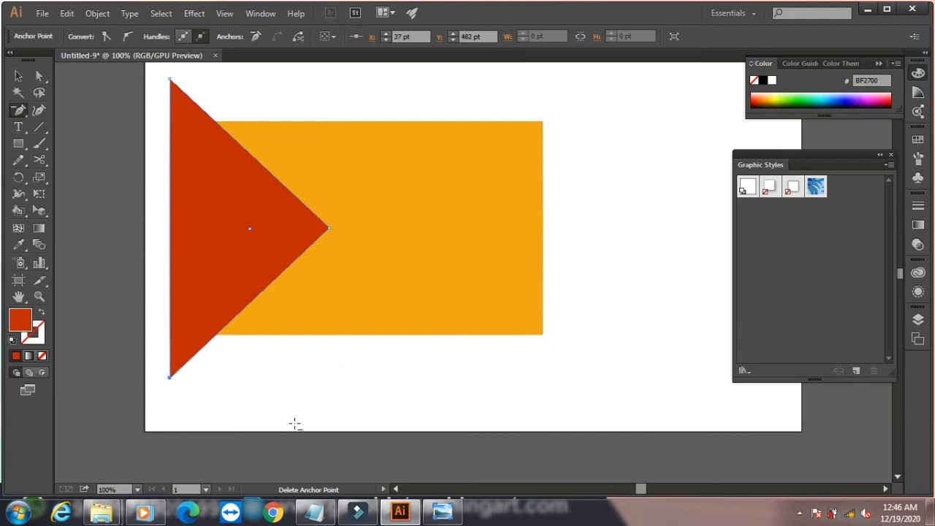
Step: Copy the red triangle, paste it in front of the original, and fill the copy with darker red 940D00
click(18, 75)
key(ctrl+c)
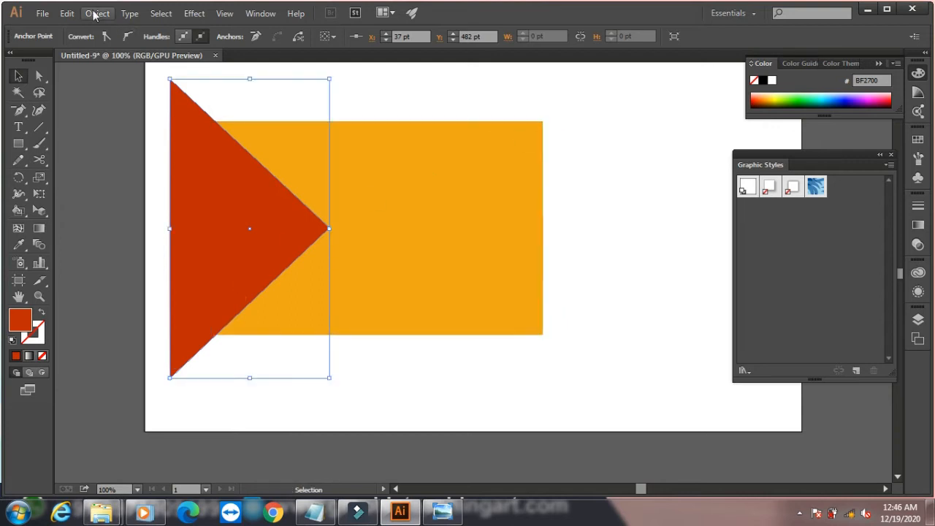
click(65, 13)
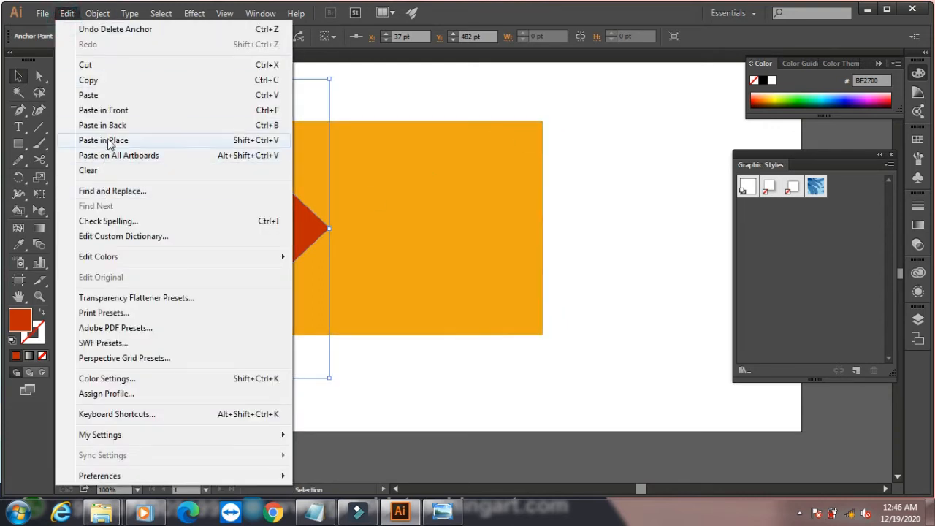
click(117, 110)
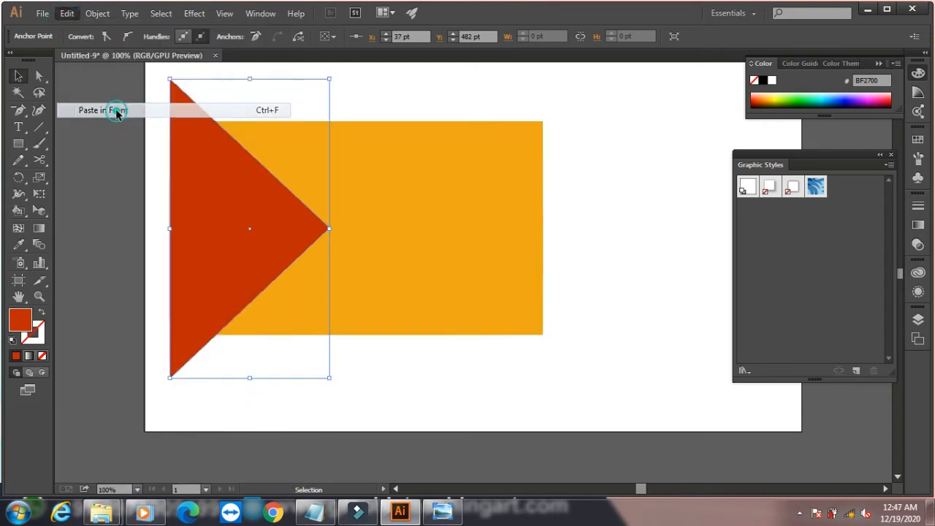
click(762, 101)
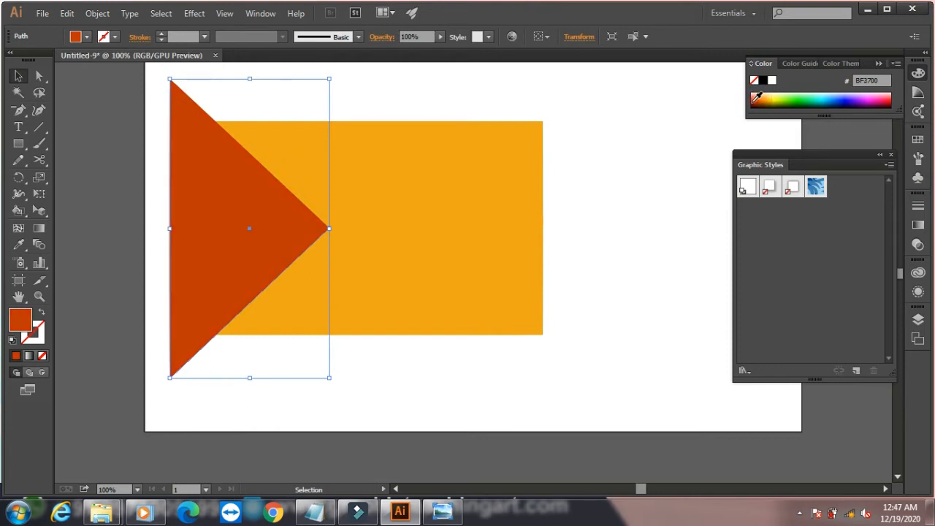
click(756, 102)
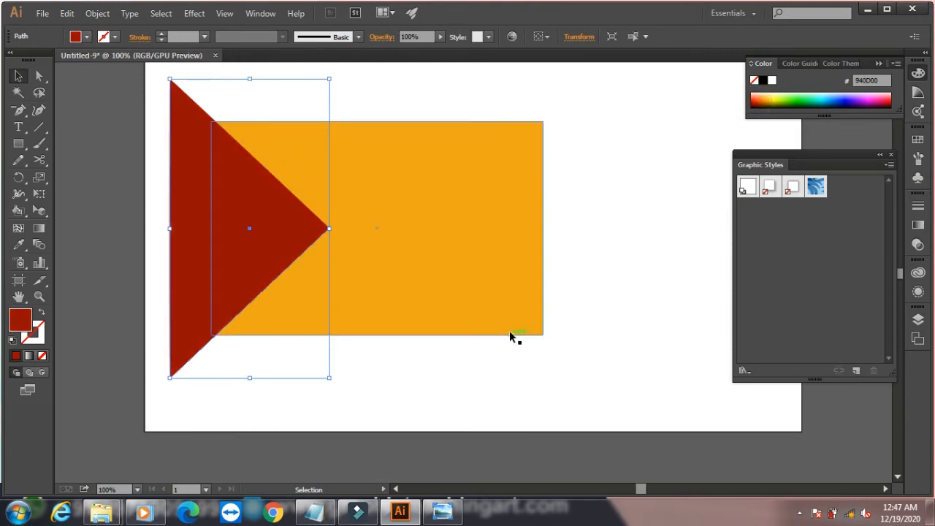
Step: Nudge the darker triangle copy left by 18 small increments, exposing a narrow strip of the lighter red triangle along its slanted edges
click(444, 514)
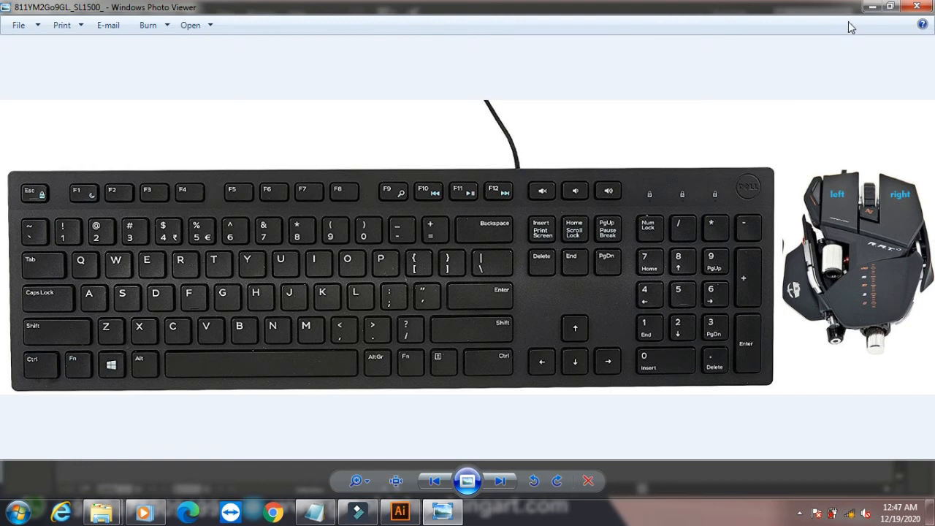
click(873, 7)
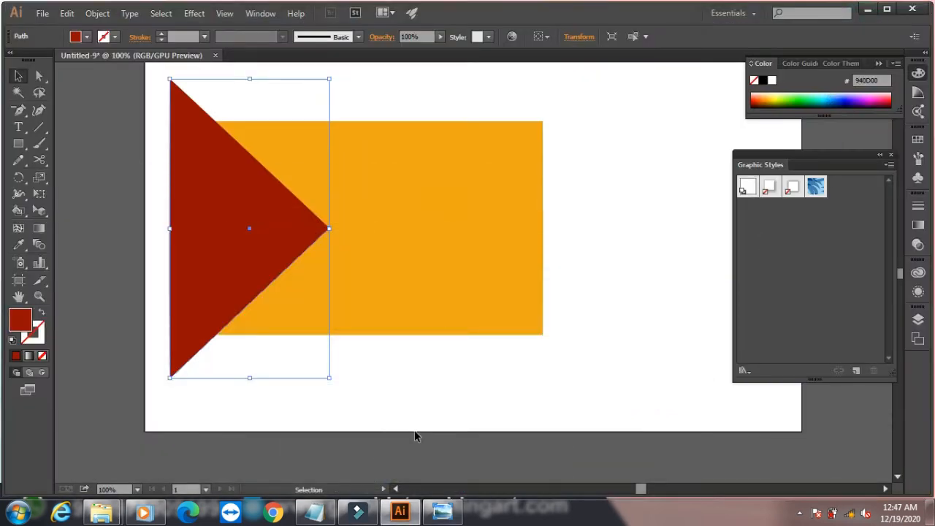
key(Left)
key(Left)
key(Left)
key(Left)
key(Left)
key(Left)
key(Left)
key(Left)
key(Left)
key(Left)
key(Left)
key(Left)
key(Left)
key(Left)
key(Left)
key(Left)
key(Left)
key(Left)
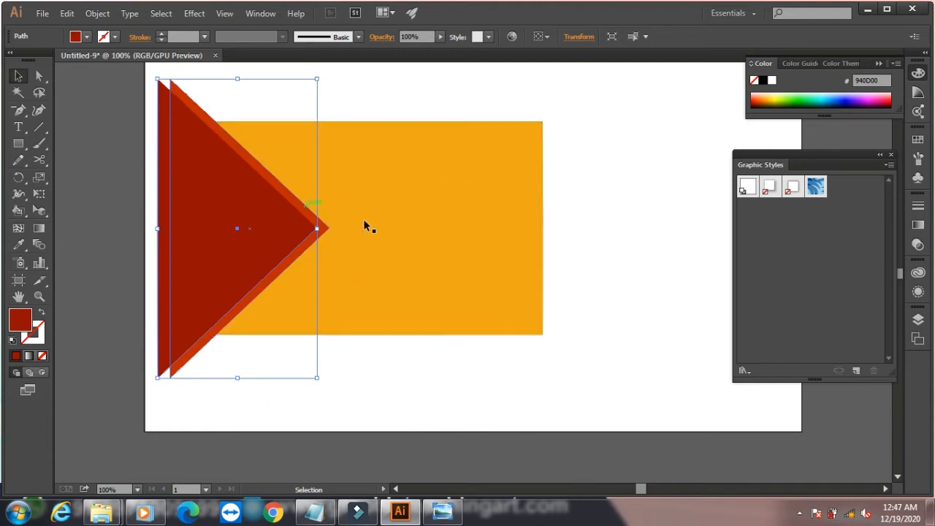
Step: Copy the orange rectangle and bring it to the front of both triangles
click(428, 195)
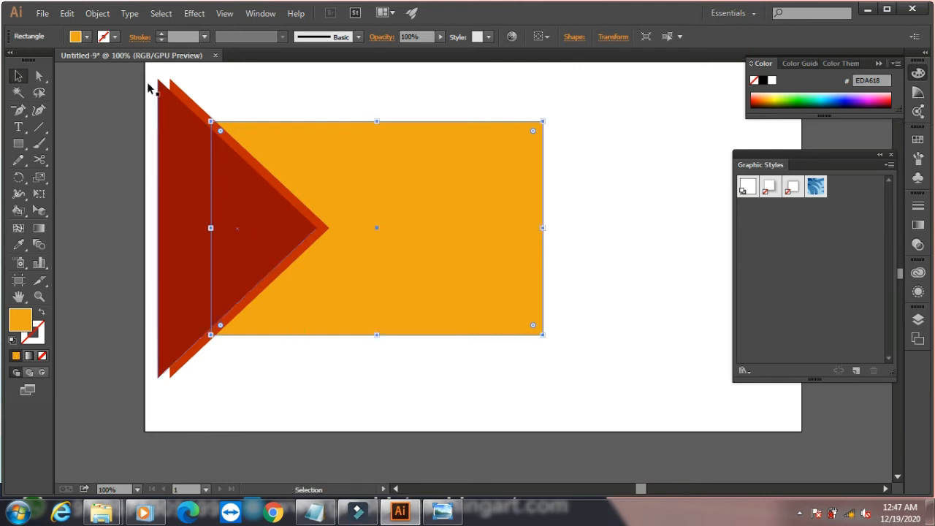
click(97, 13)
mouse_move(186, 41)
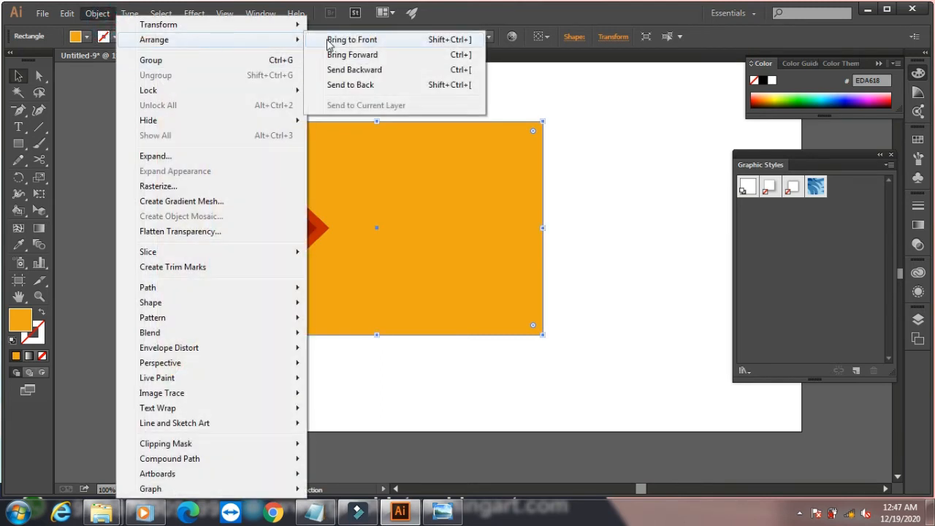
click(328, 42)
Step: Make a clipping mask from both triangles using the orange rectangle, and paste the copied rectangle in back of the clip group
drag(124, 69, 576, 371)
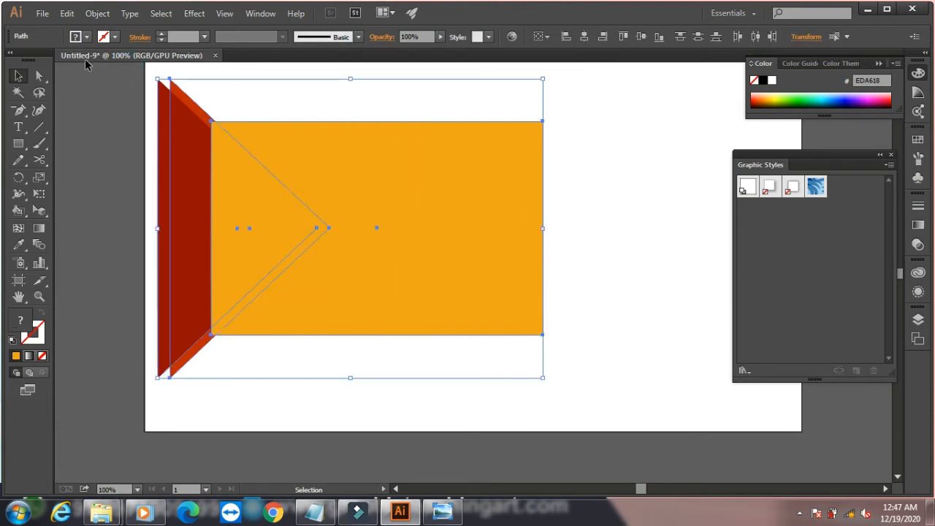
click(97, 13)
mouse_move(193, 449)
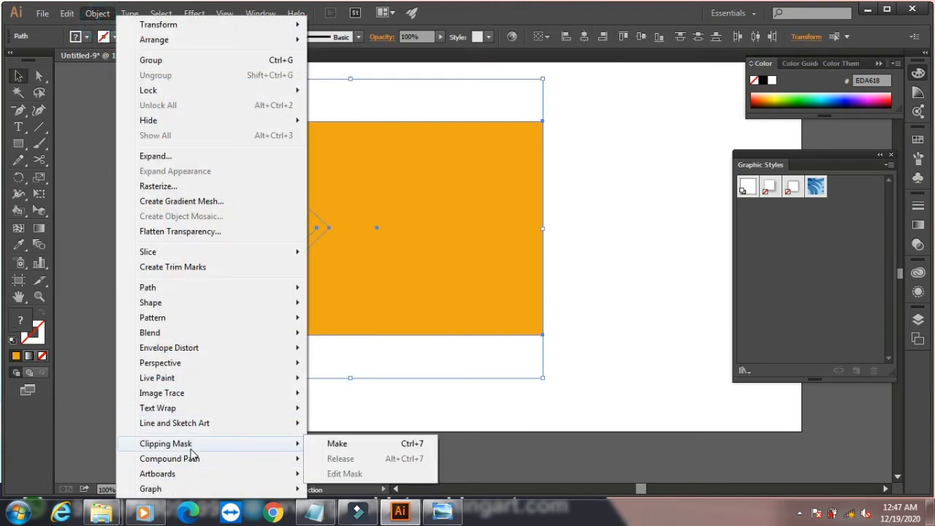
click(355, 444)
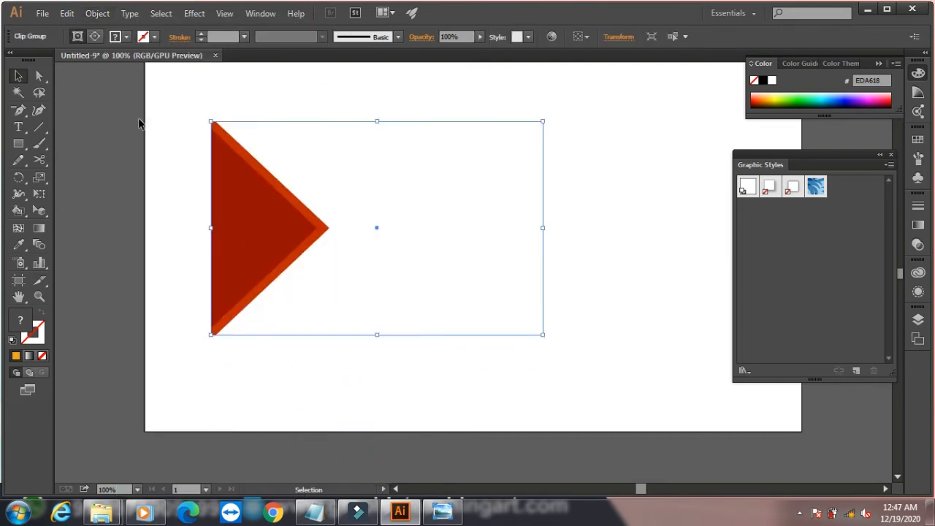
click(70, 14)
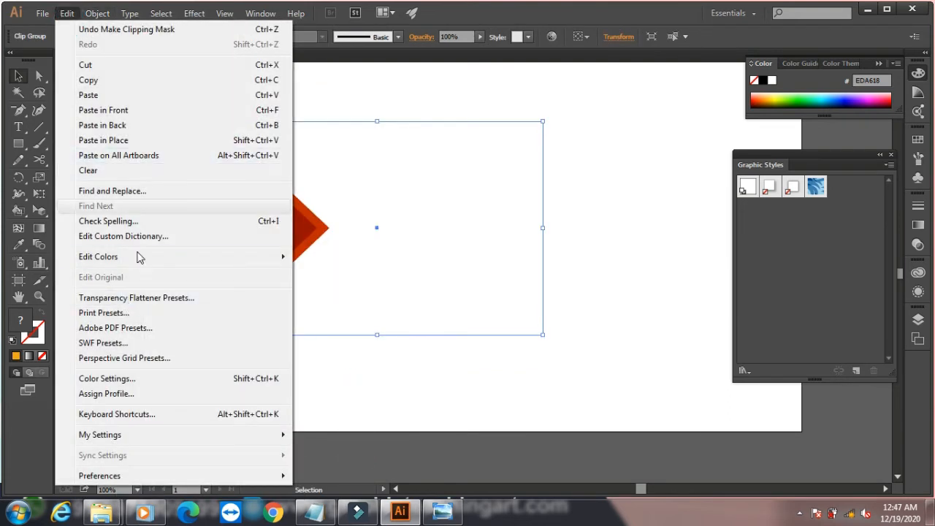
click(120, 126)
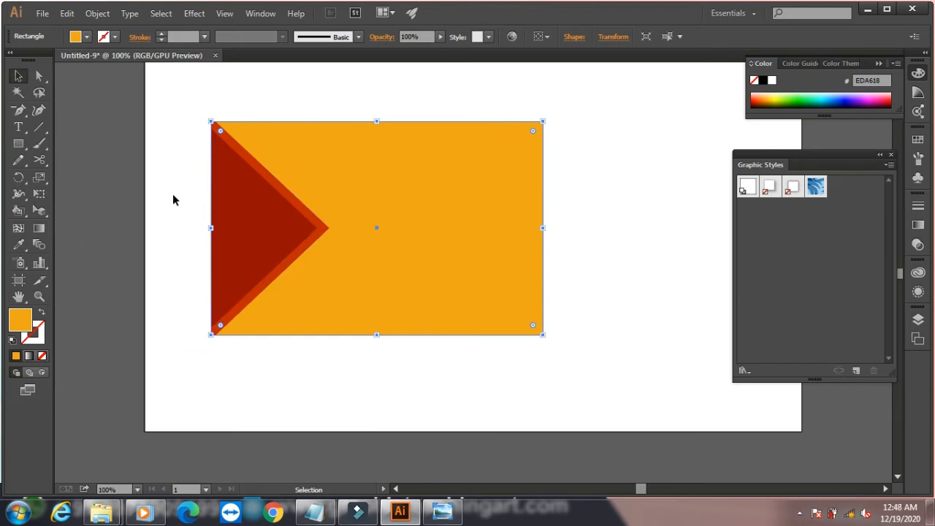
Step: Delete the masked triangle design and its orange rectangle from the artboard
drag(142, 76, 590, 369)
key(Delete)
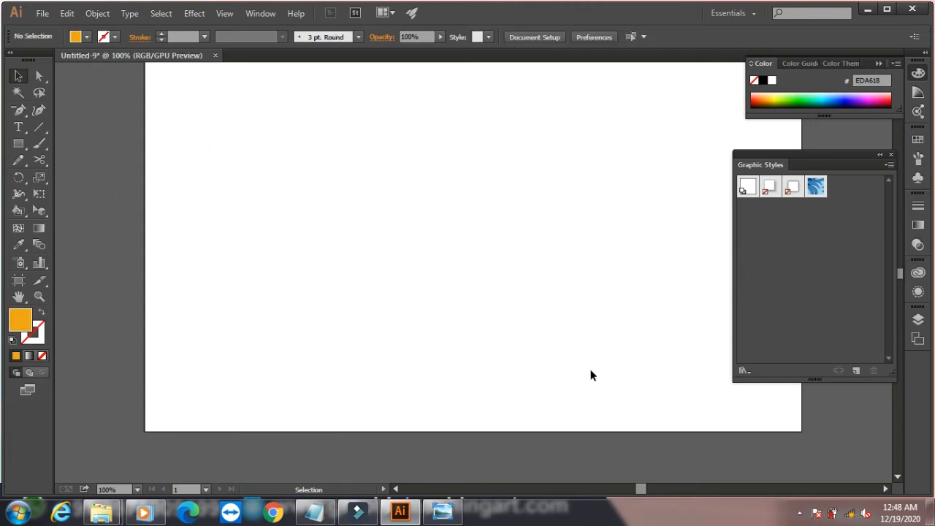
Step: Add a short first name in capitals as black text and enlarge it across the artboard to 174 pt
click(19, 126)
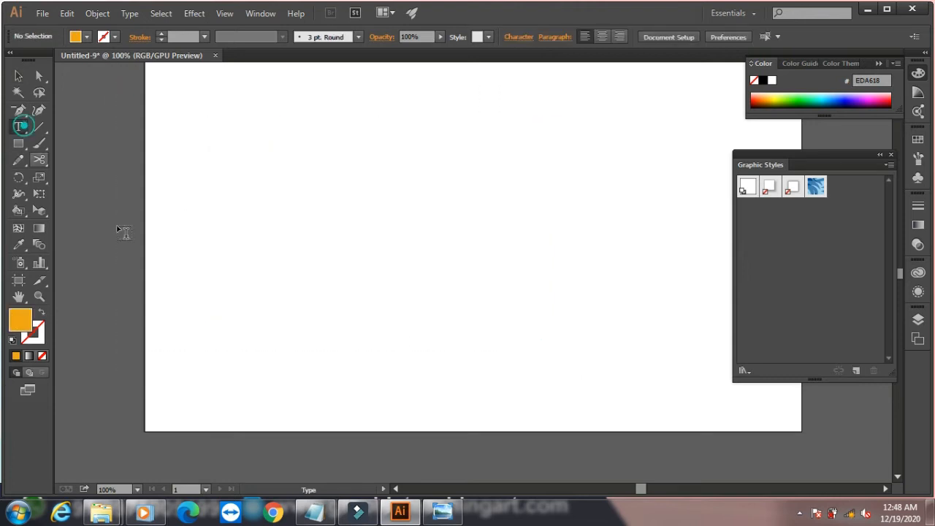
click(235, 188)
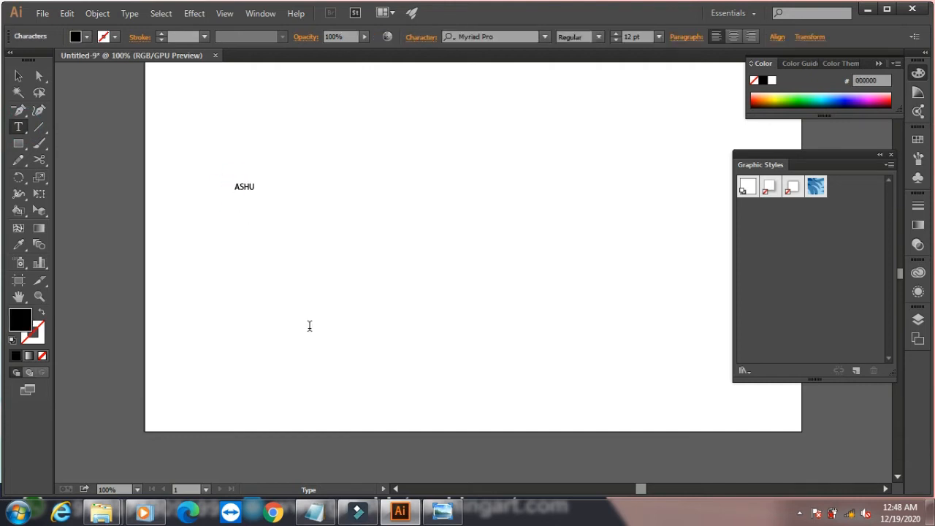
click(18, 75)
click(252, 192)
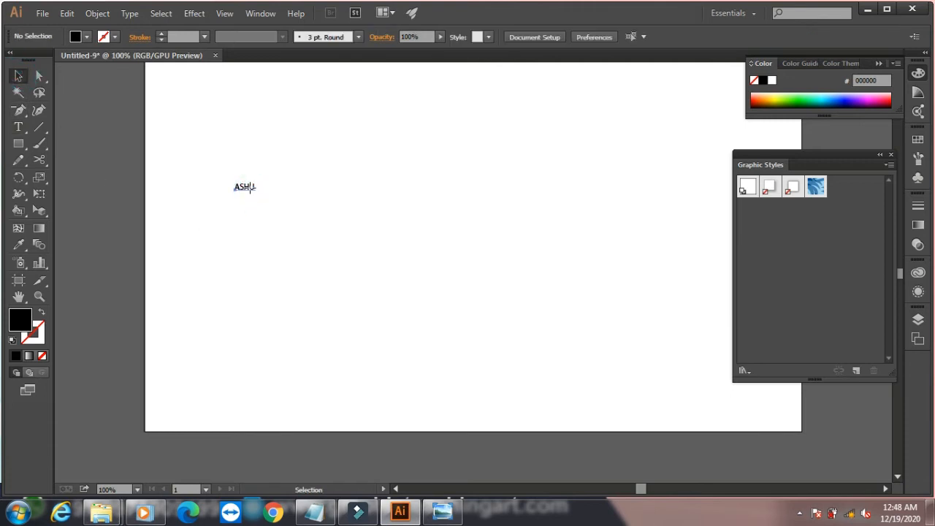
click(250, 188)
drag(255, 192, 580, 326)
Step: Draw three ellipses overlapping the text: olive BFBE00 over the first letter, violet D33FFF below the middle, and orange-red FF3015 over the last two letters
drag(19, 144, 62, 176)
drag(230, 176, 327, 257)
click(779, 97)
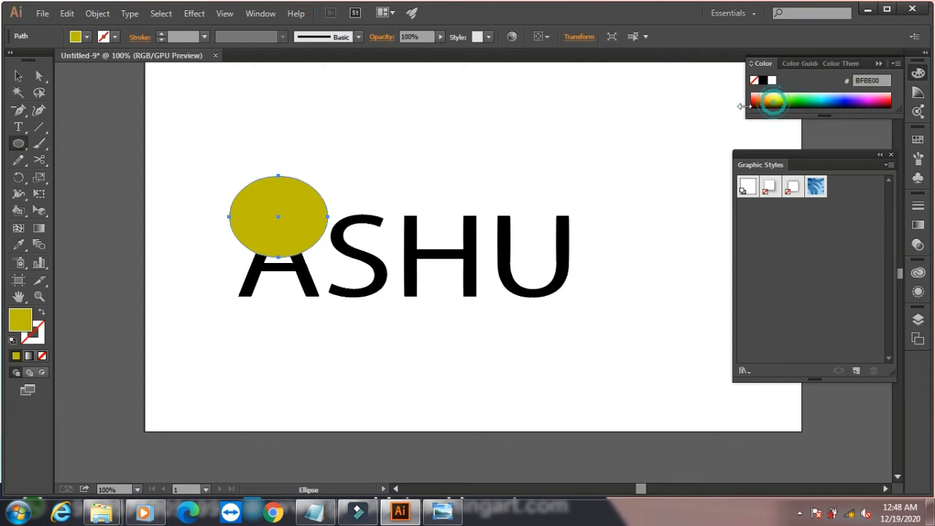
drag(349, 266, 443, 349)
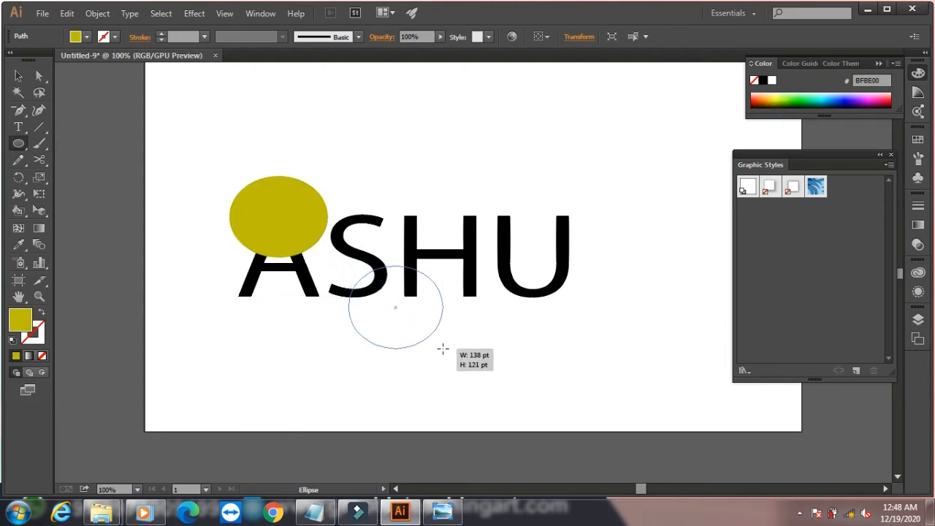
click(871, 98)
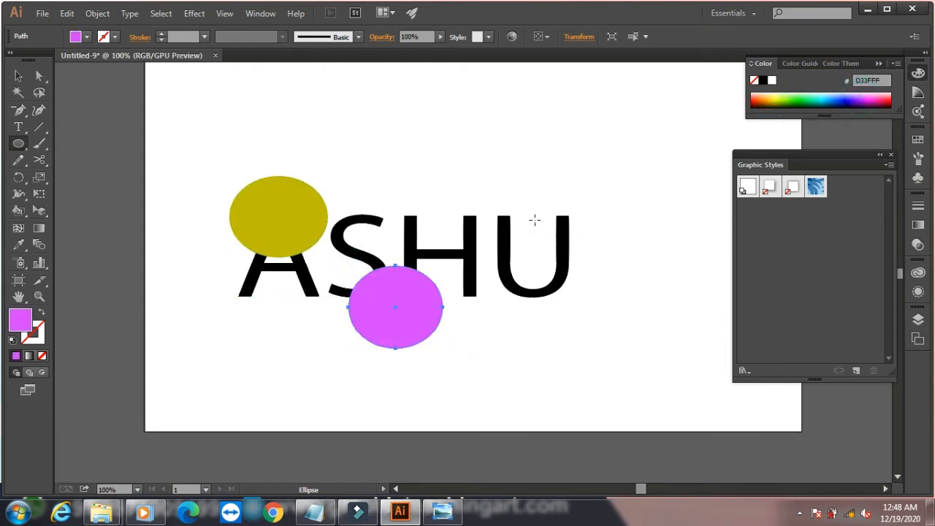
drag(438, 189, 541, 250)
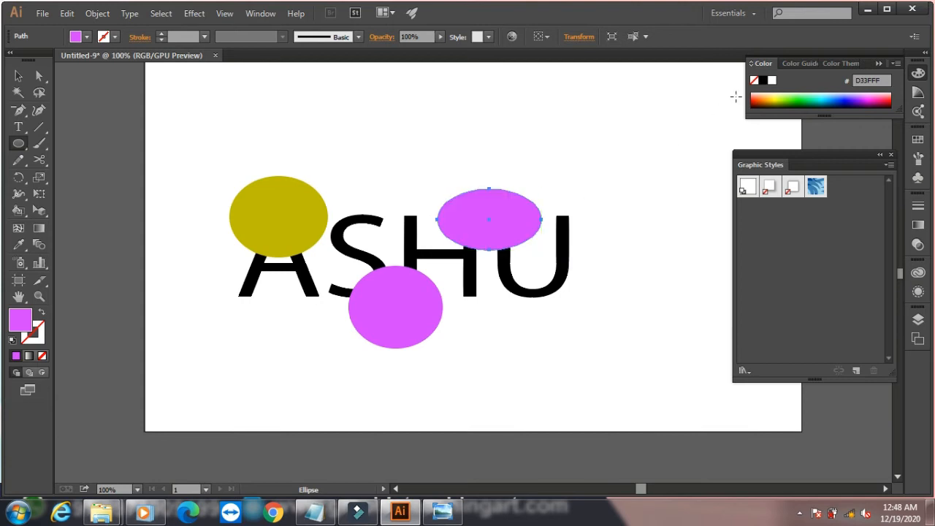
click(758, 98)
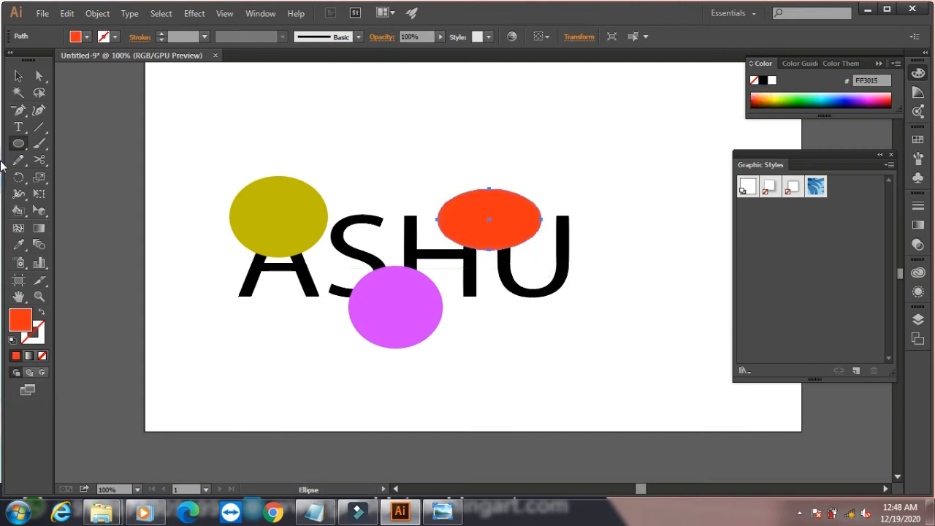
Step: Bring the text to the front of the three ellipses
click(19, 75)
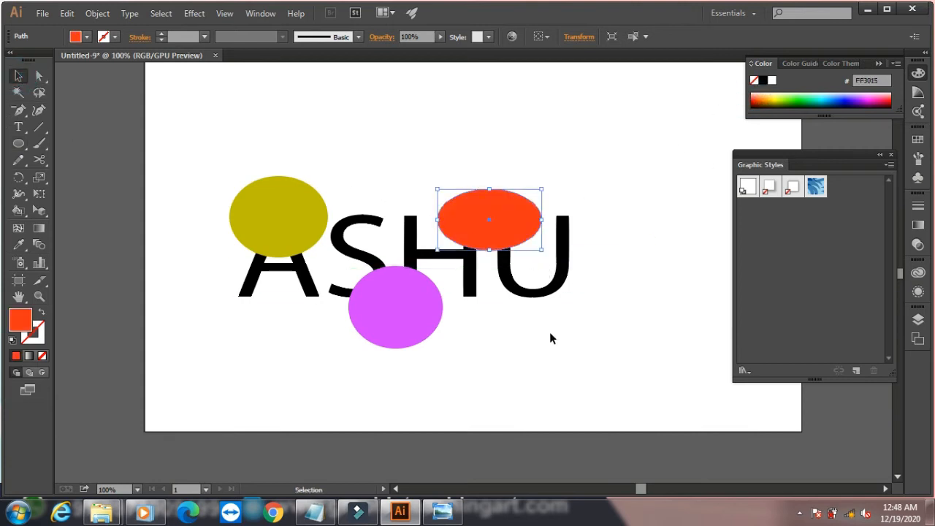
click(541, 296)
key(a)
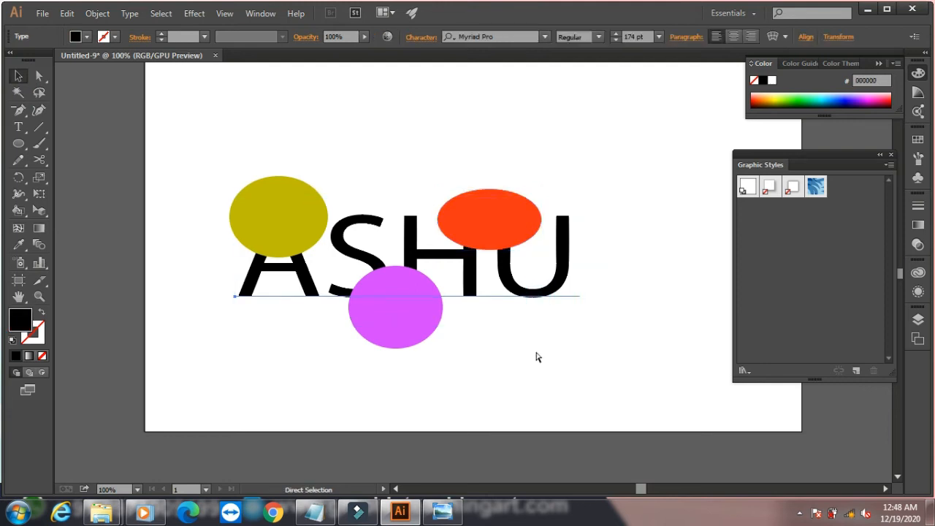
key(ctrl+shift+bracketright)
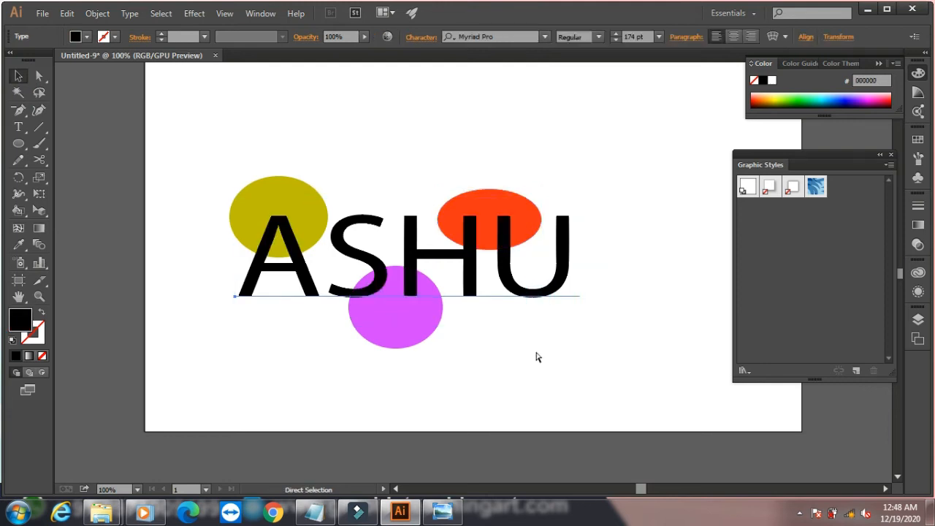
key(v)
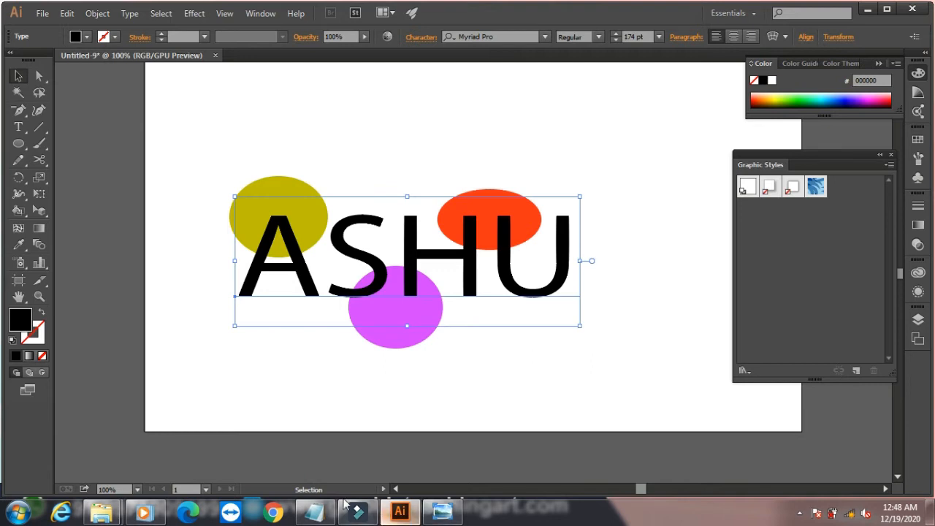
Step: Examine the bracket keys on the keyboard picture in Windows Photo Viewer, and check the Bring to Front command and its shortcut in Illustrator
mouse_move(401, 517)
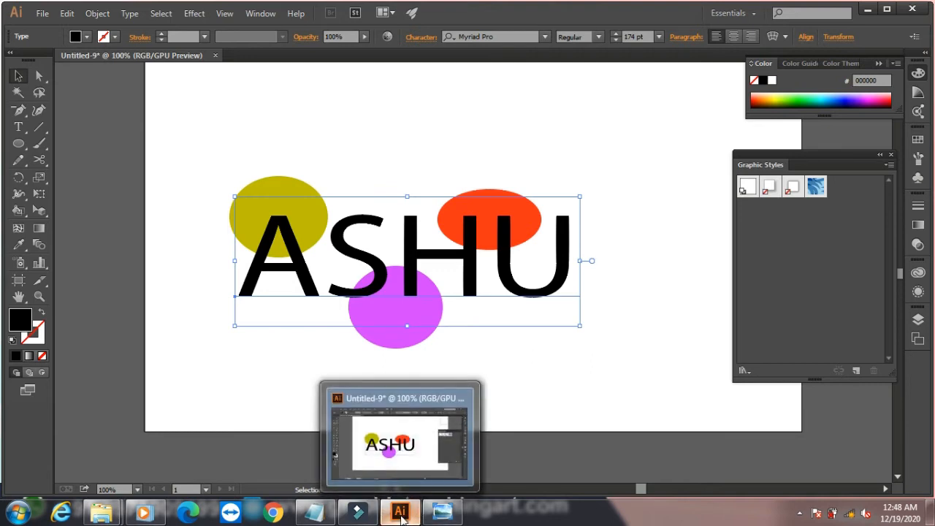
click(442, 512)
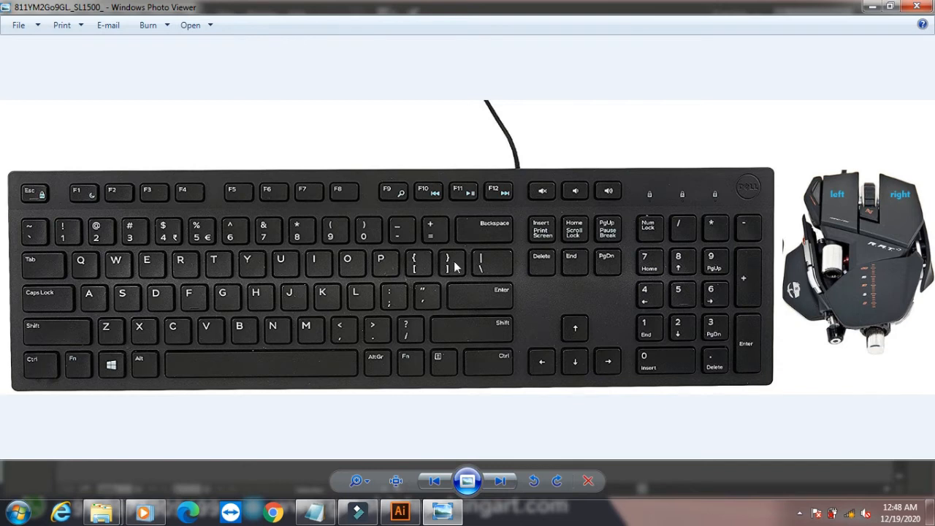
click(872, 7)
click(89, 15)
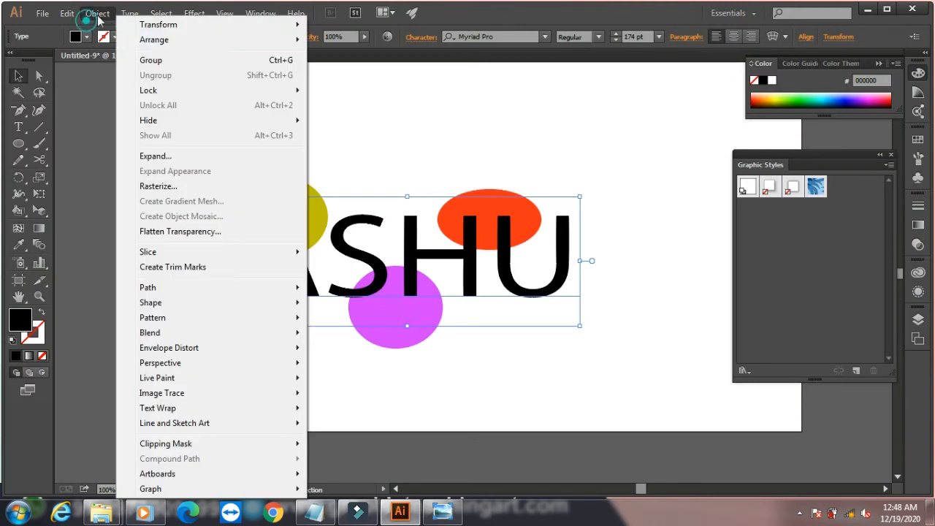
mouse_move(154, 40)
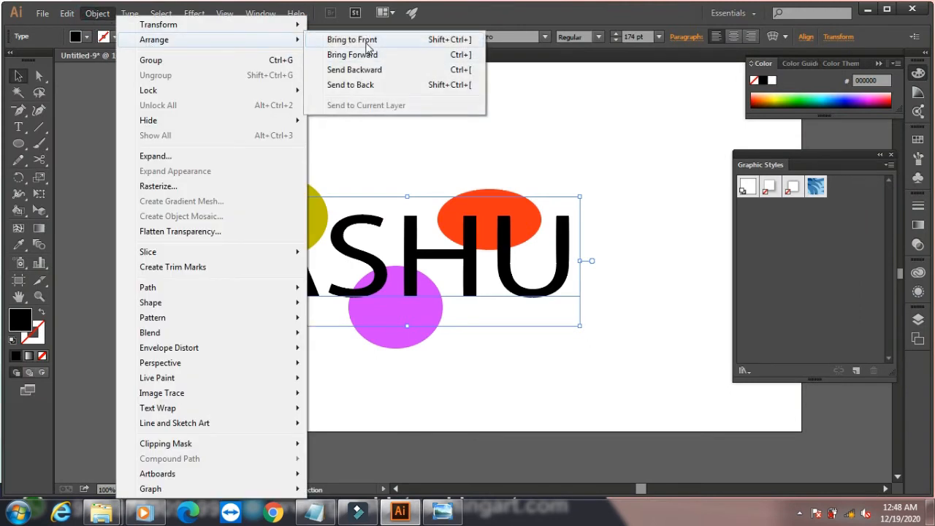
click(23, 74)
click(136, 164)
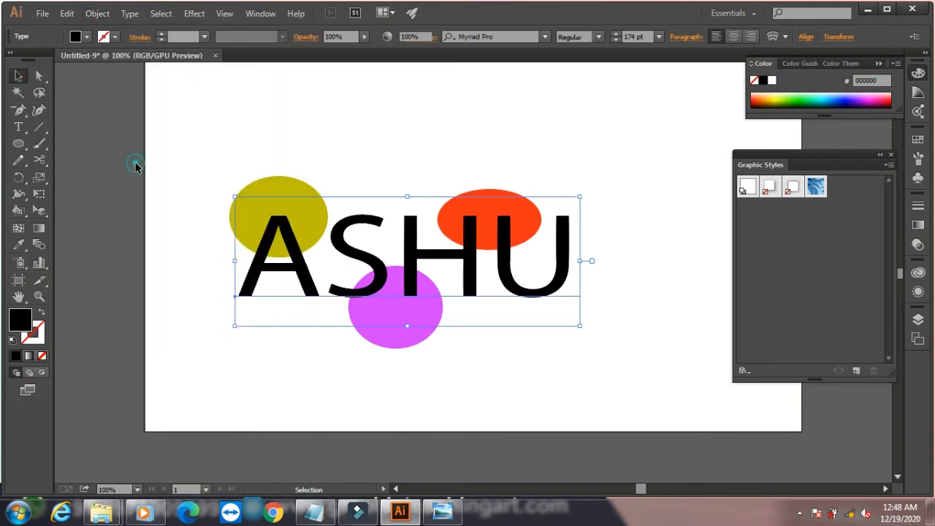
Step: Clip the three coloured ellipses to the text shape with a clipping mask
drag(168, 139, 643, 395)
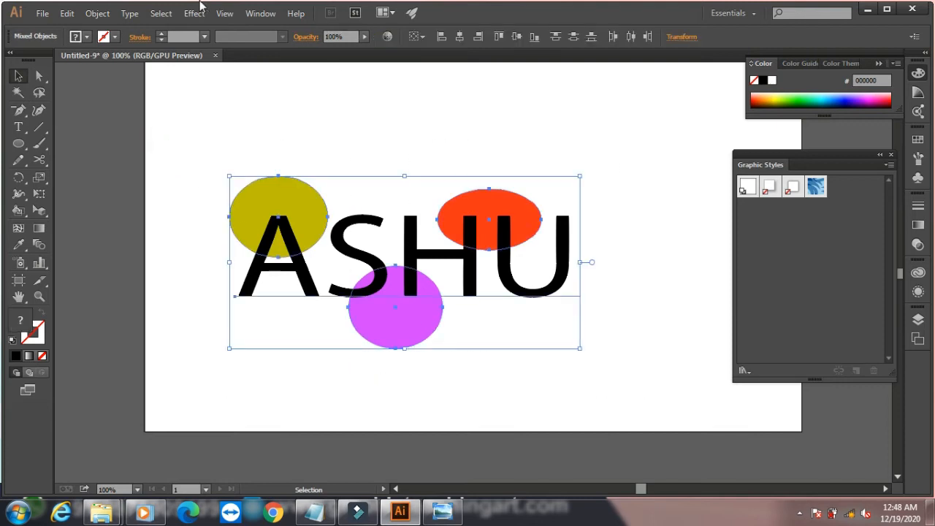
click(94, 16)
mouse_move(236, 444)
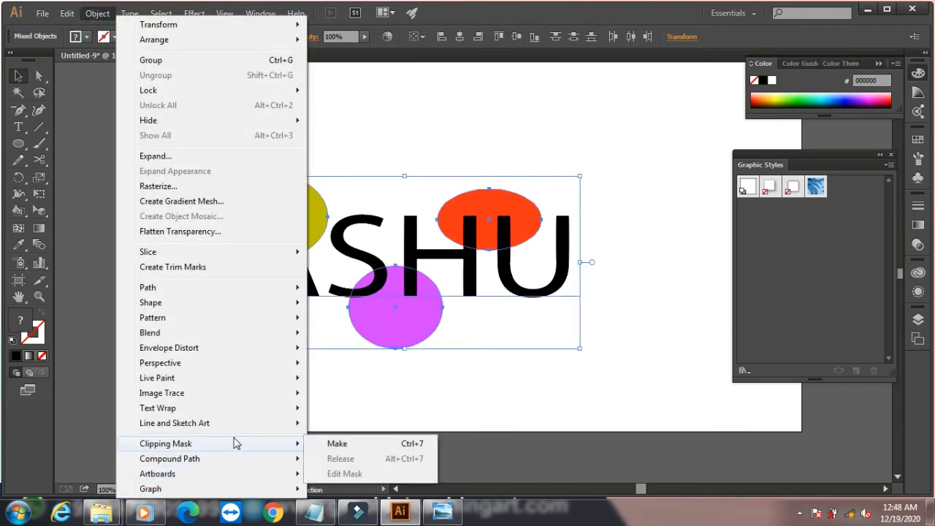
click(332, 444)
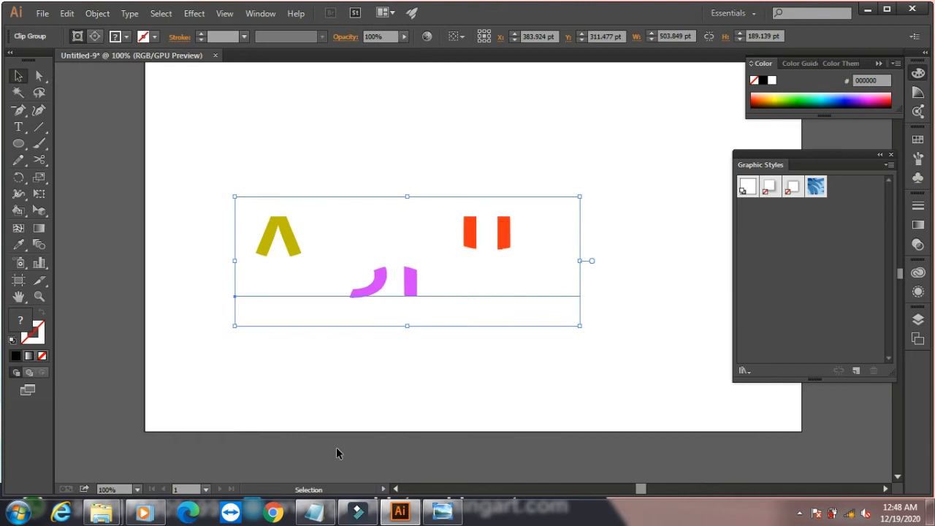
Step: Paste the copied black text in back of the clip group, exactly behind the coloured letter parts
click(66, 13)
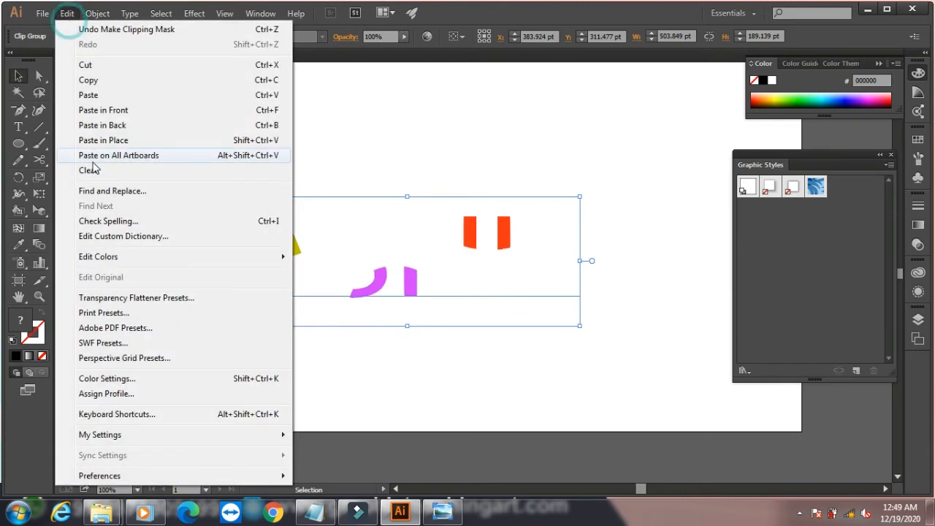
click(117, 126)
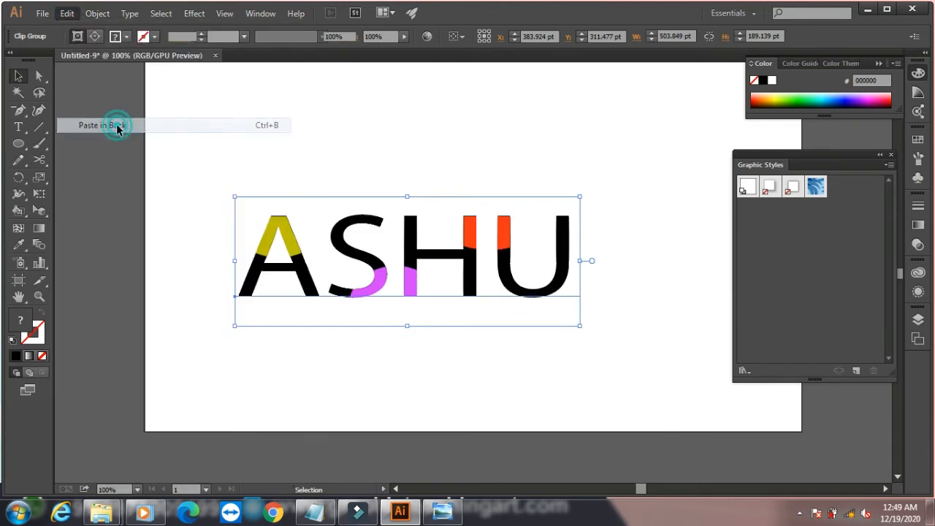
click(298, 150)
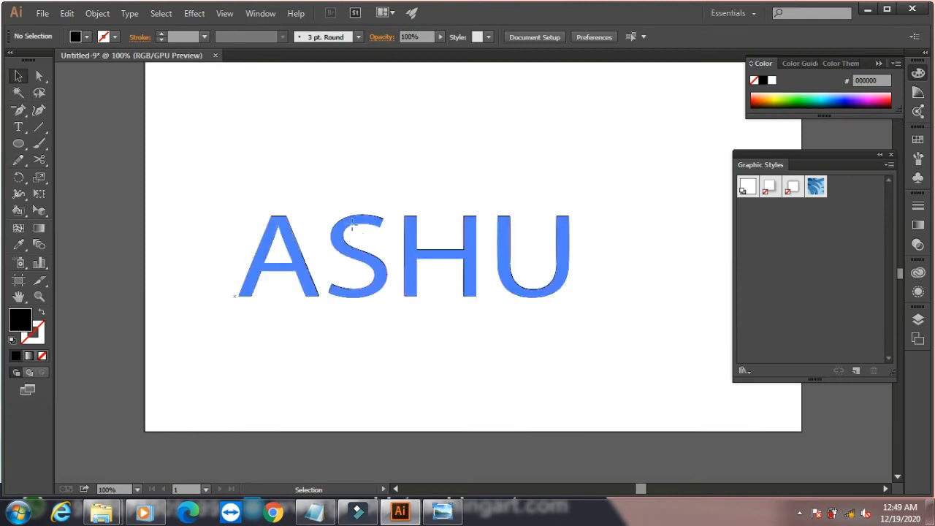
Step: Open the clip group in isolation mode, set the fill colour to cyan 00E9D8 with nothing selected, and leave isolation mode
click(352, 227)
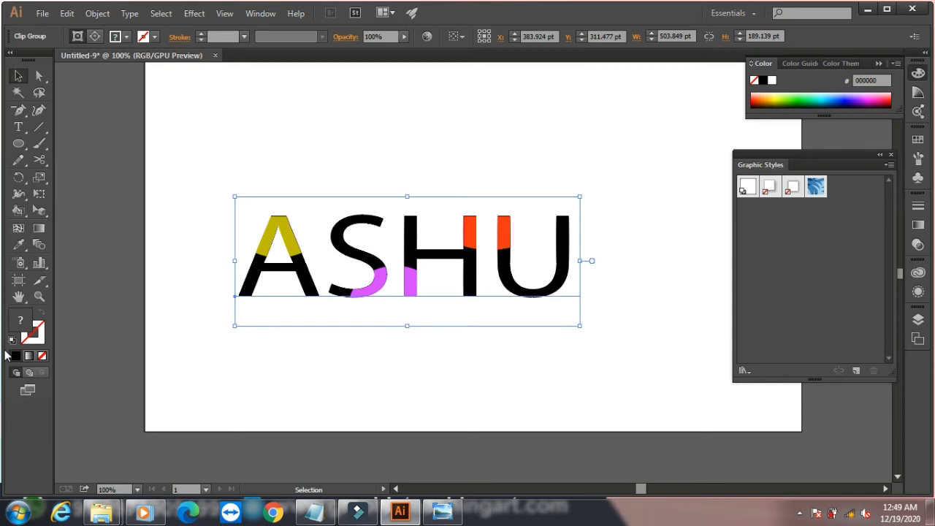
double_click(365, 225)
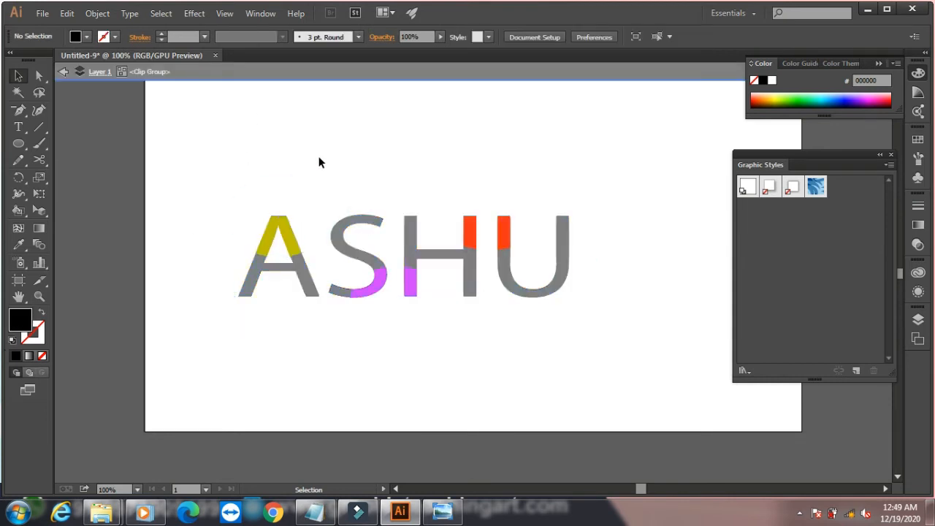
click(821, 97)
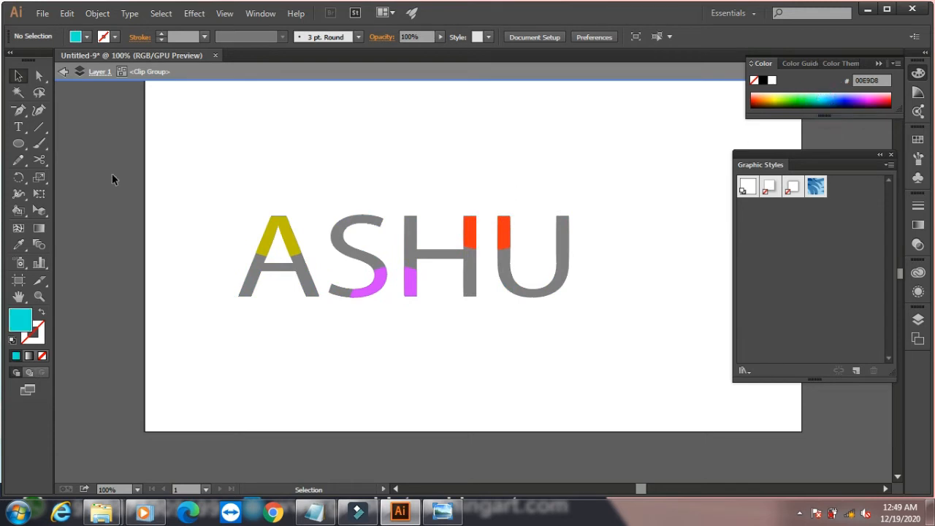
click(62, 73)
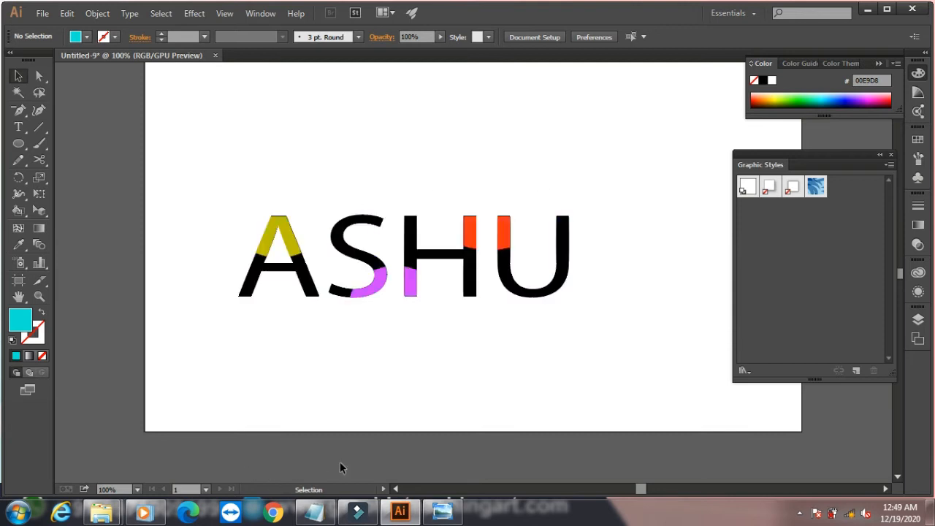
Step: Delete the clip group and the black text behind it from the artboard
click(97, 13)
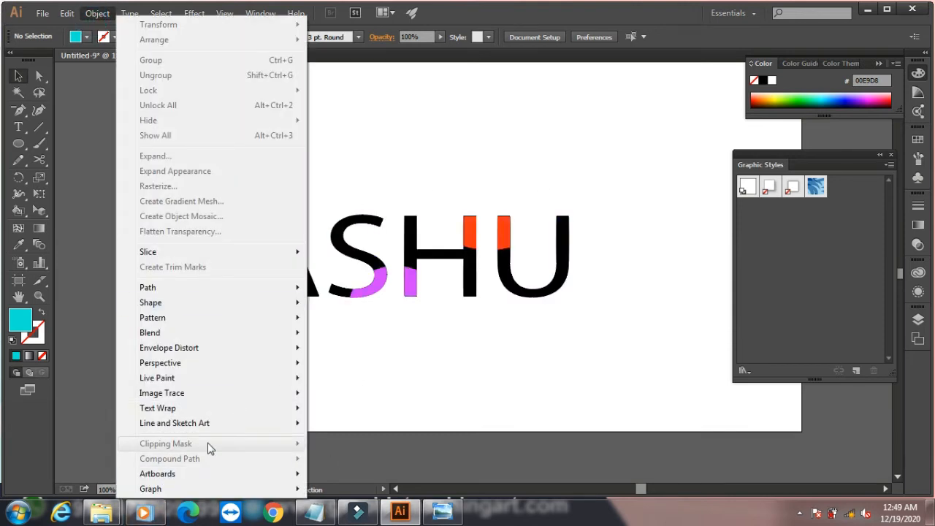
click(429, 152)
drag(194, 175, 646, 379)
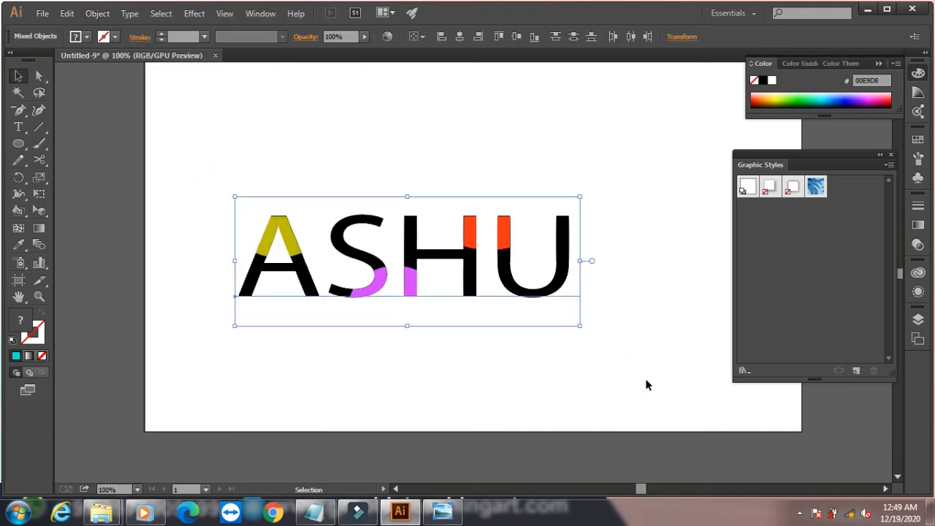
key(Delete)
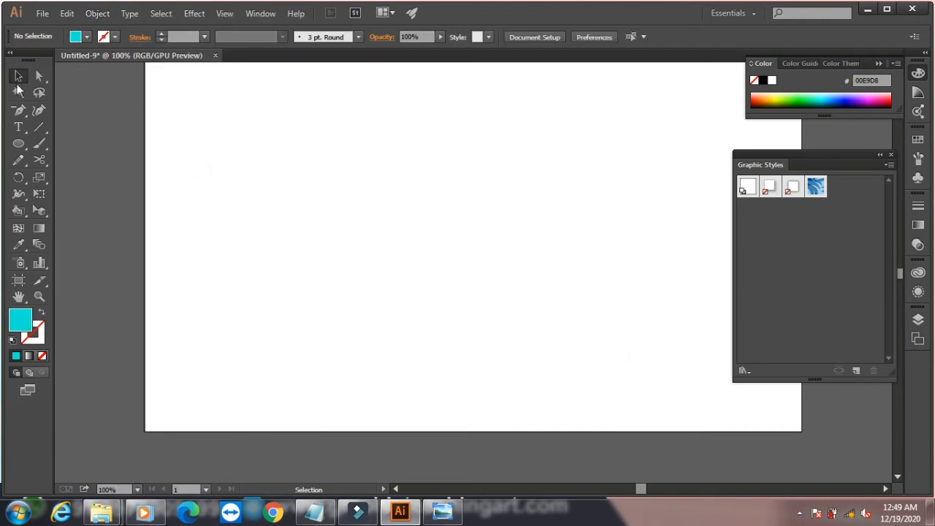
Step: Draw a cyan circle about 343 pt in diameter on the artboard
click(19, 143)
drag(239, 129, 472, 353)
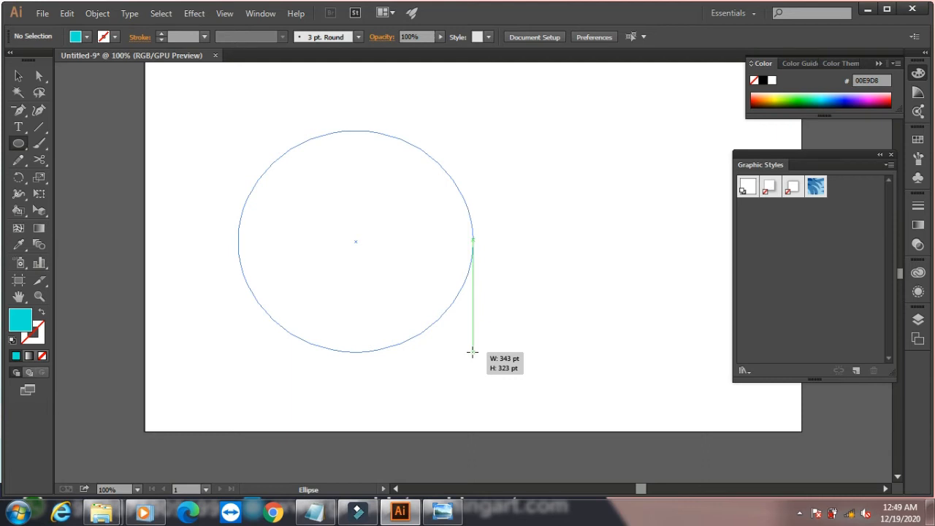
key(shift)
drag(472, 352, 473, 352)
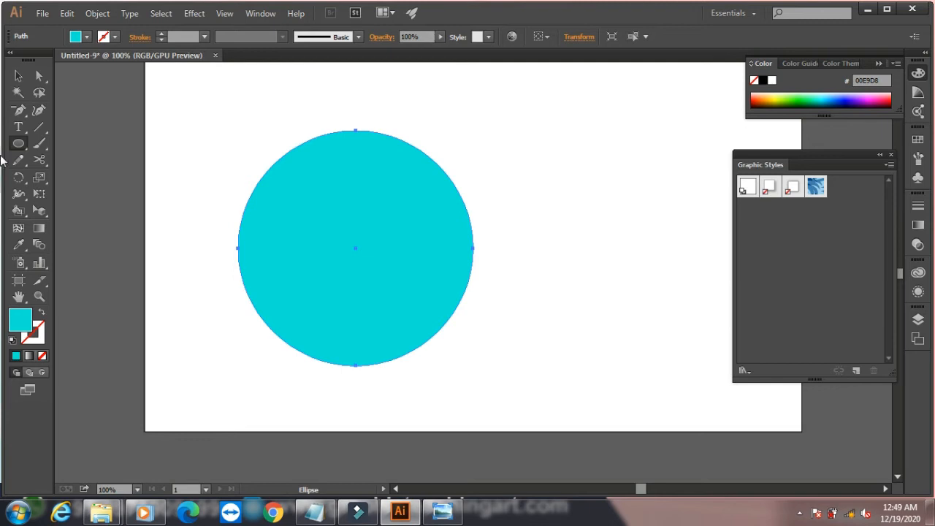
Step: Draw a five-pointed star beside the circle and fill it with lime green 97FF00
drag(18, 144, 64, 194)
drag(18, 143, 53, 207)
drag(524, 178, 584, 247)
click(787, 95)
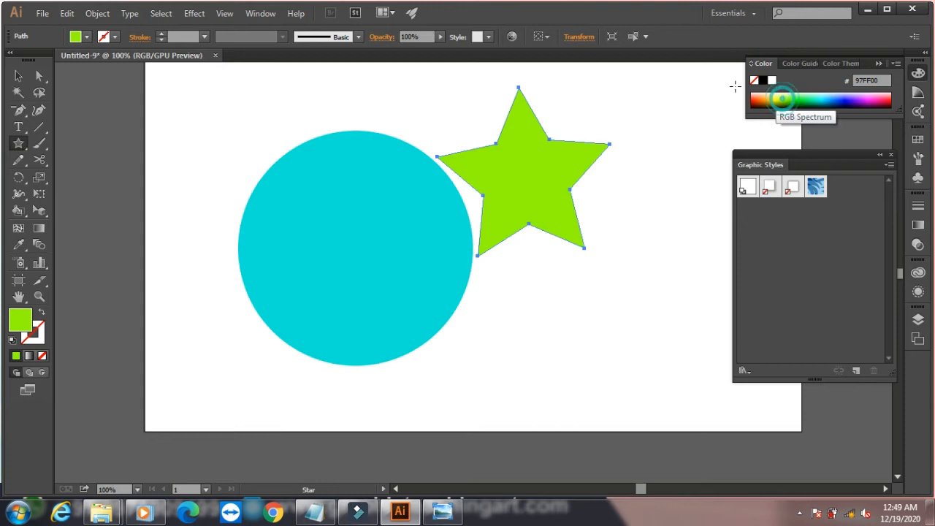
Step: Move the star onto the circle and align both shapes by their horizontal and vertical centres
click(18, 75)
drag(496, 169, 332, 232)
drag(191, 114, 529, 393)
click(587, 37)
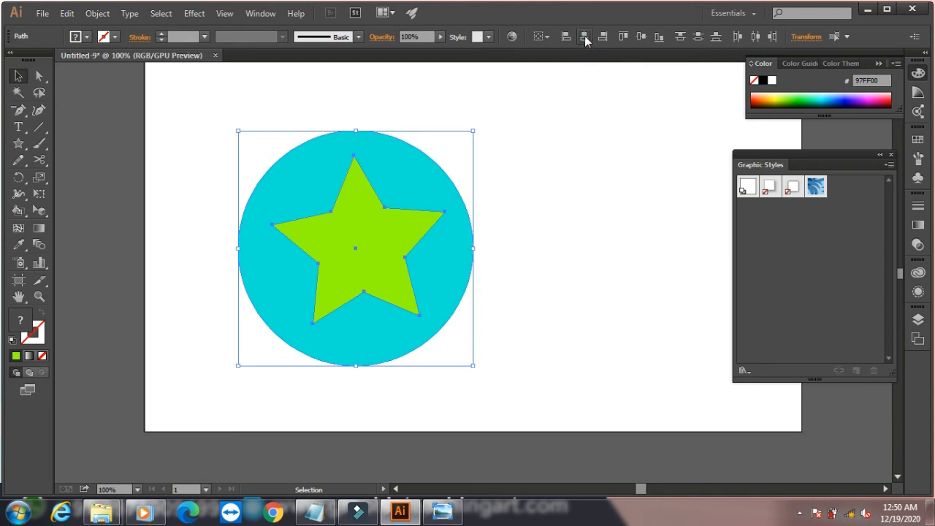
click(641, 37)
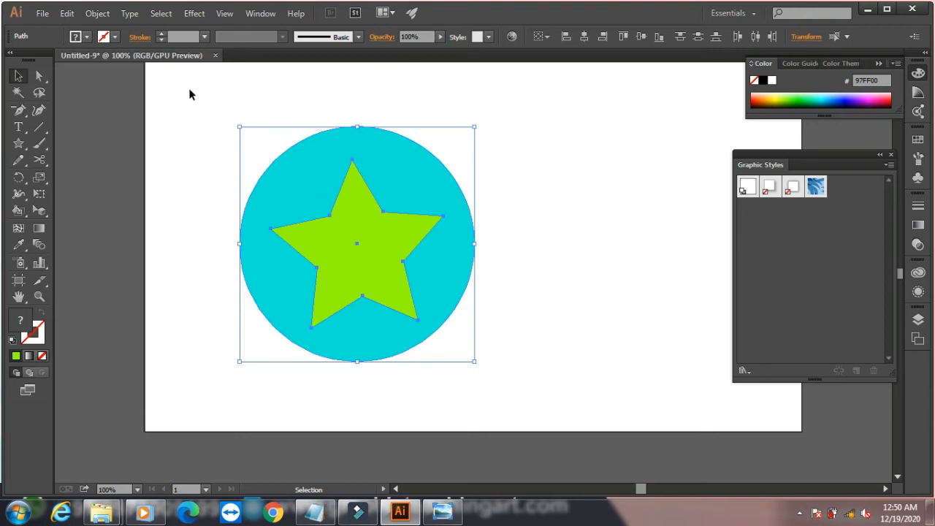
Step: Make a compound path from the circle and star so the star is cut out
click(97, 14)
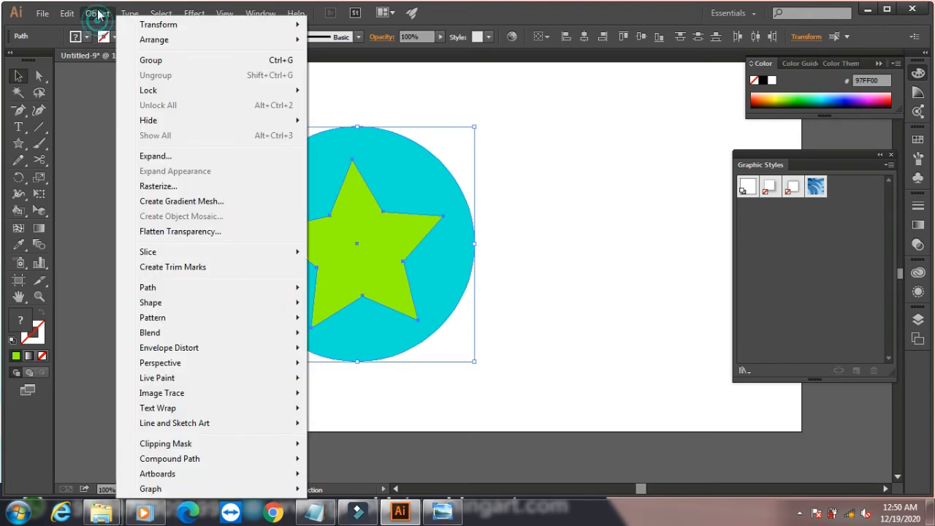
mouse_move(238, 460)
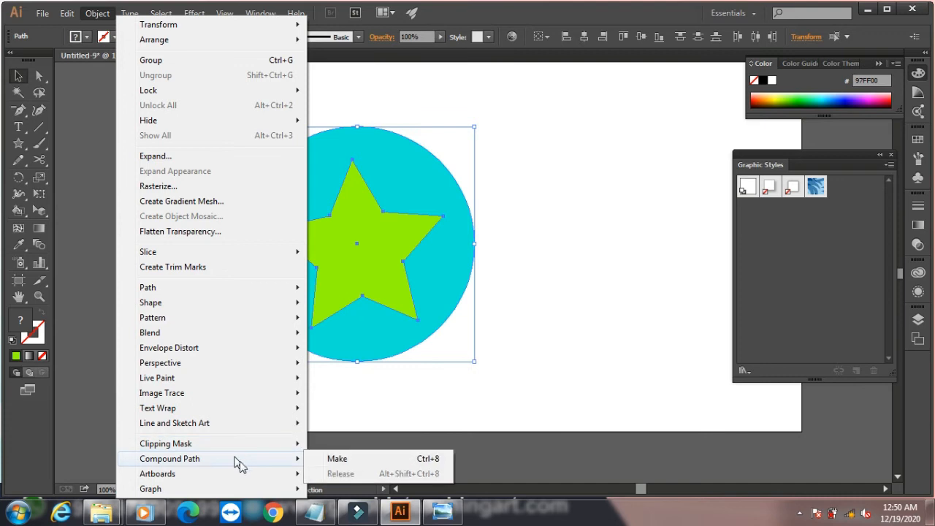
click(351, 462)
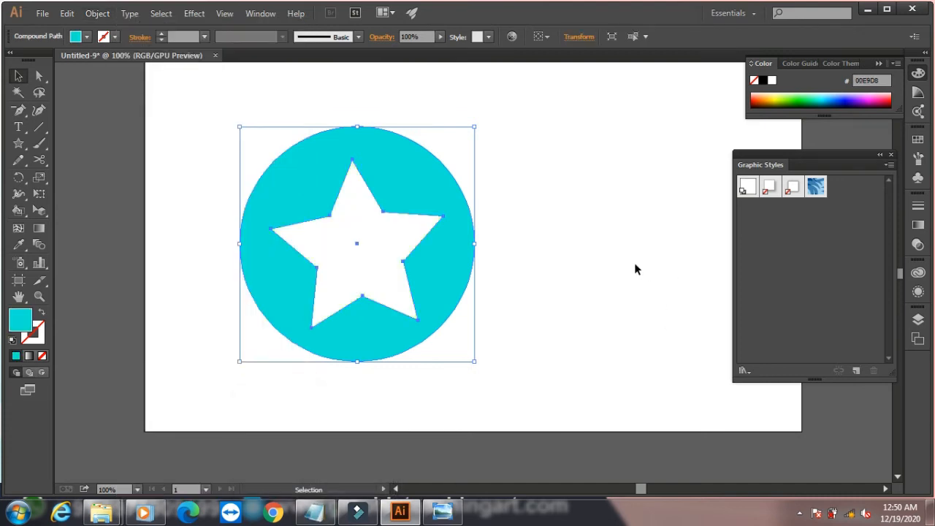
Step: Release the circle-and-star compound path and make the compound path again
click(98, 13)
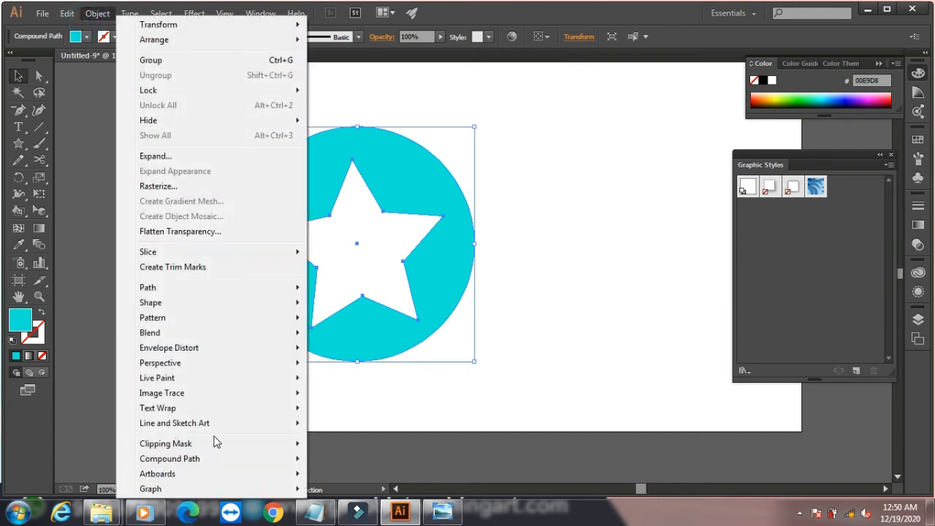
mouse_move(216, 458)
click(331, 479)
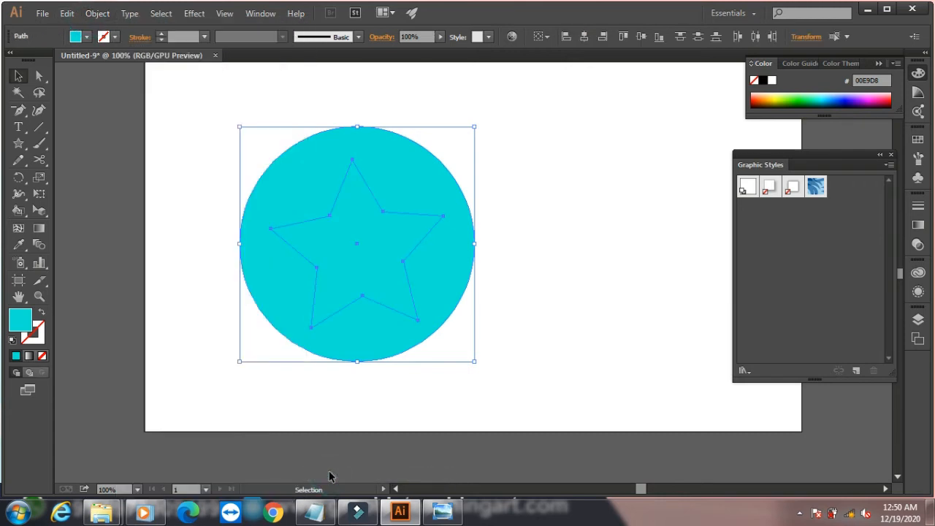
click(98, 14)
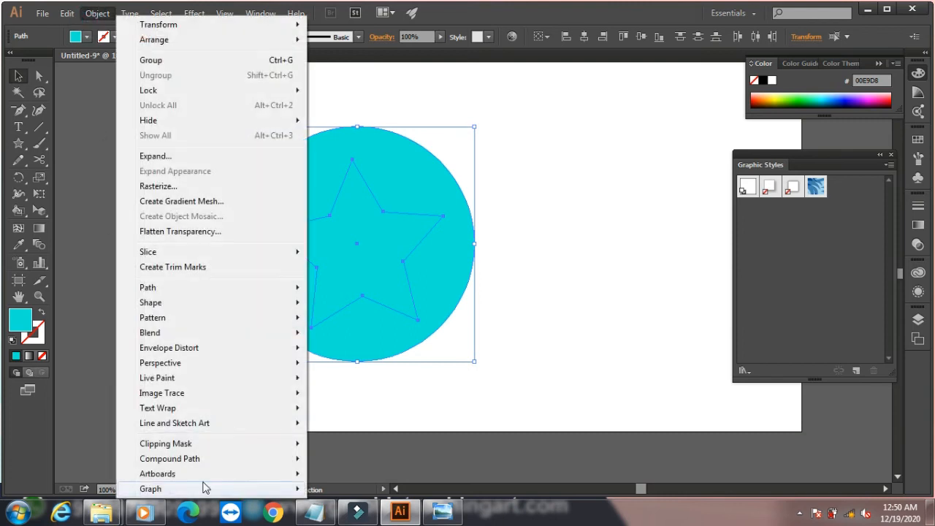
mouse_move(215, 459)
click(332, 459)
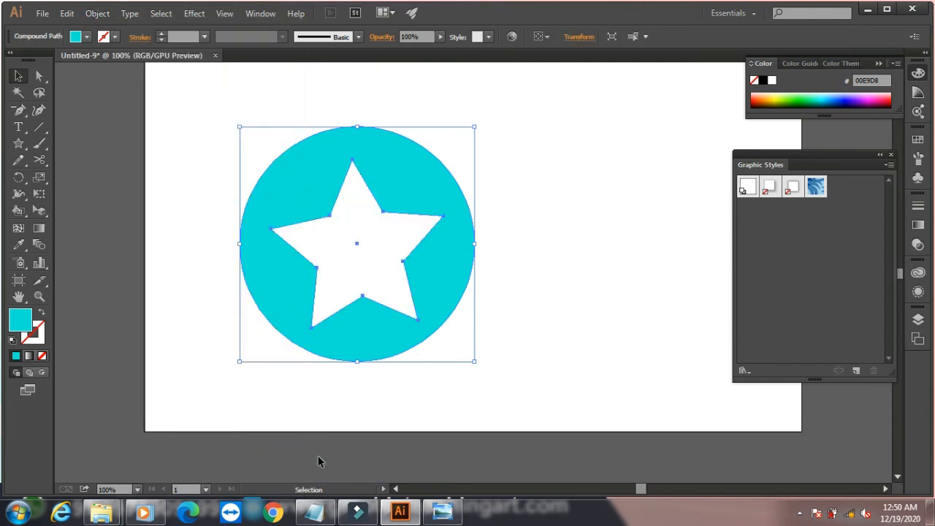
Step: Fill the circle-and-star compound path with mint green 7FFFB2 and shift it slightly to the left
click(809, 94)
click(564, 226)
drag(418, 187, 364, 182)
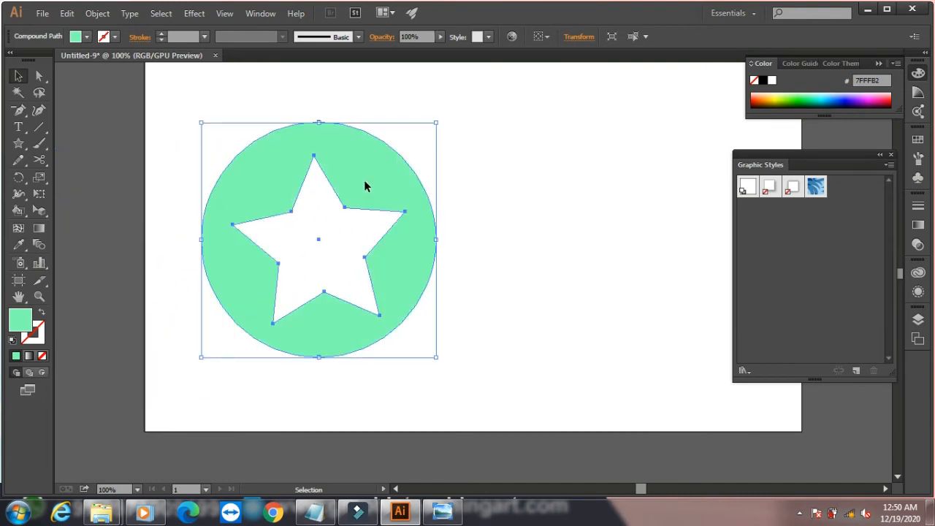
Step: Delete the compound path and add a black capital letter S enlarged to about 335 pt on the artboard
key(Delete)
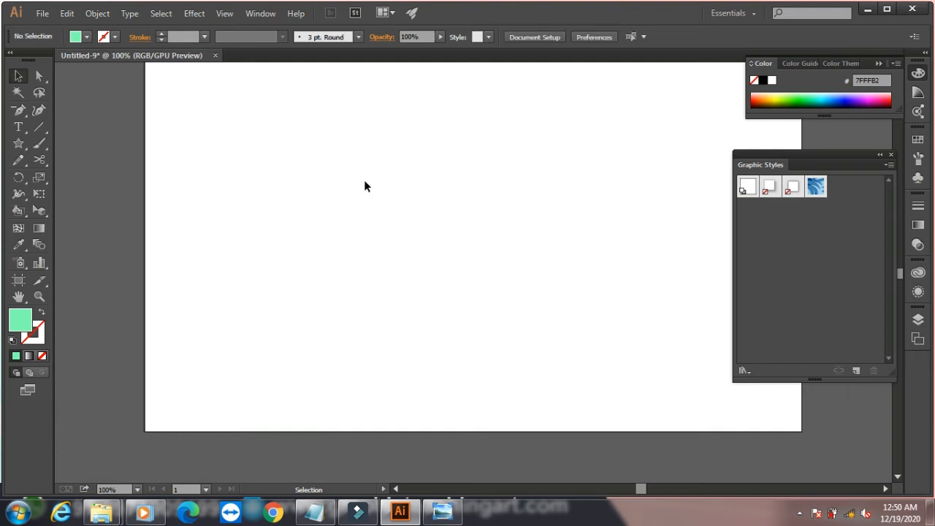
click(19, 126)
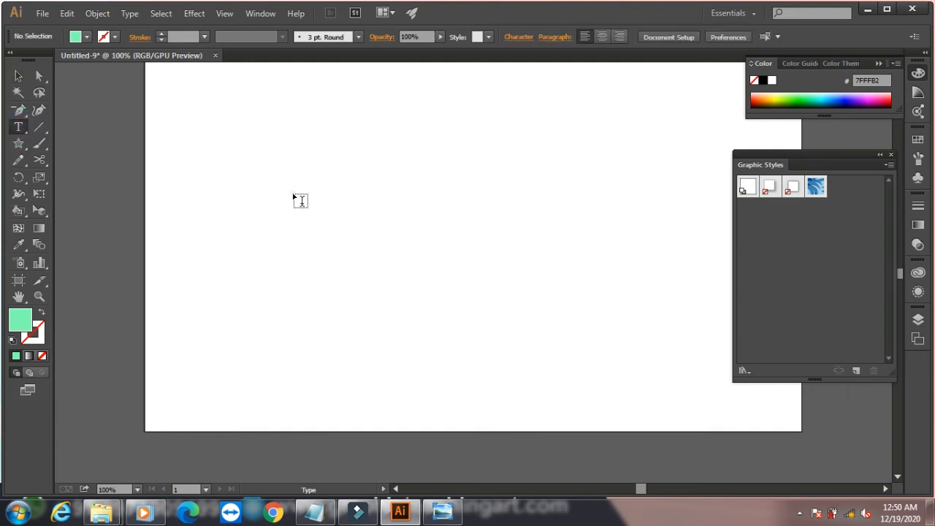
click(300, 201)
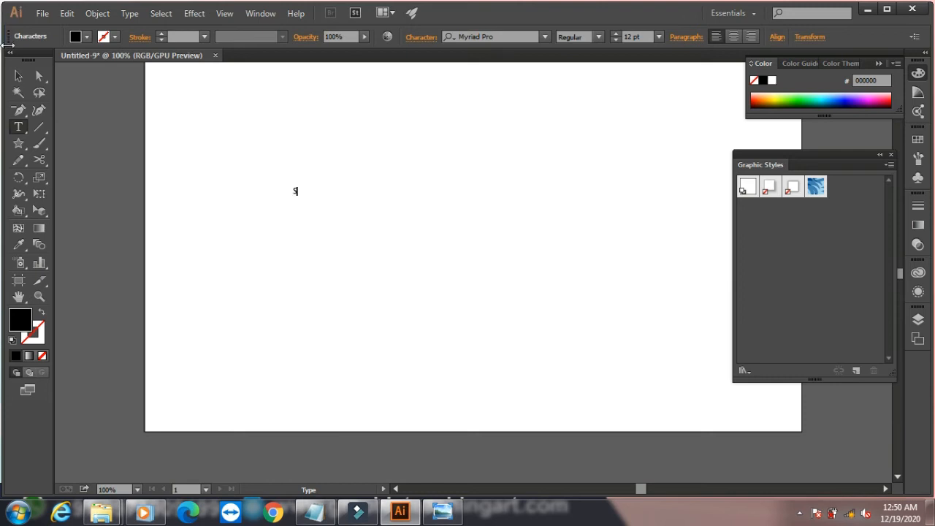
click(19, 76)
drag(301, 197, 479, 394)
drag(350, 207, 259, 124)
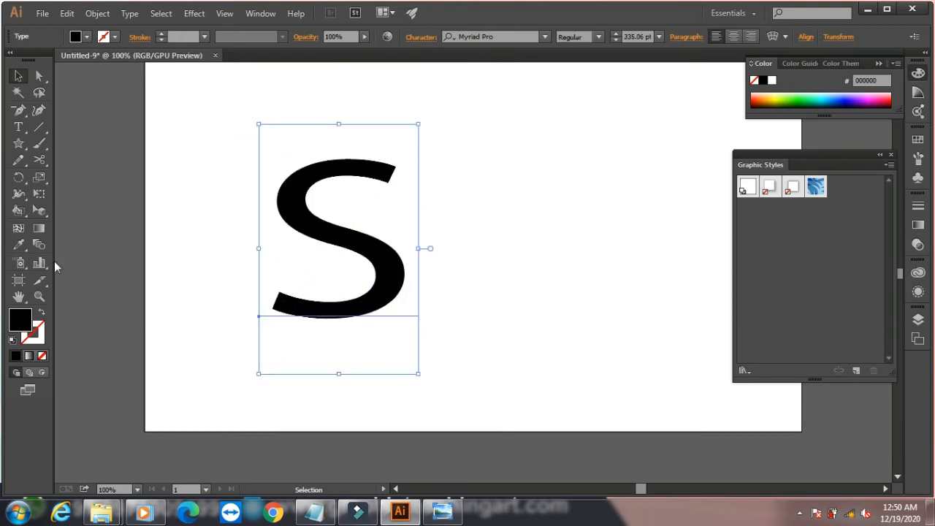
Step: Expand the letter S into outlines with Object and Fill enabled
click(98, 14)
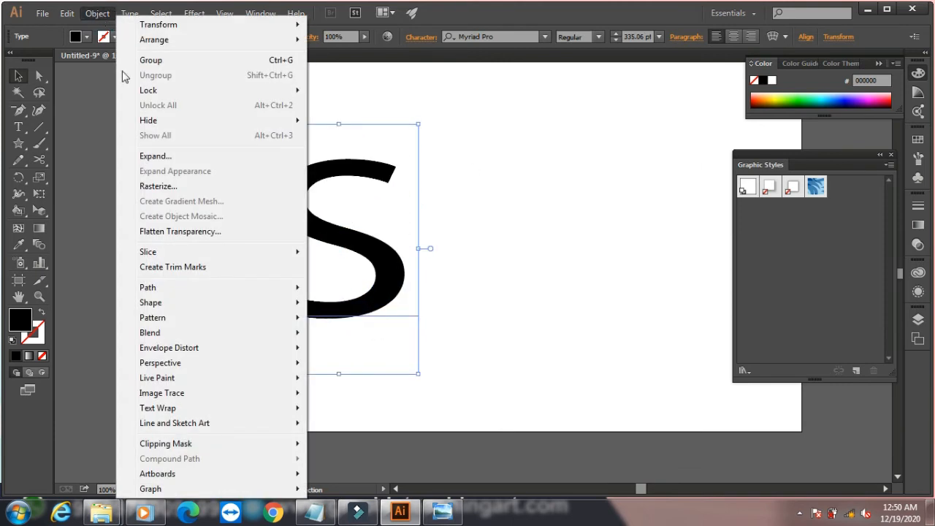
click(173, 158)
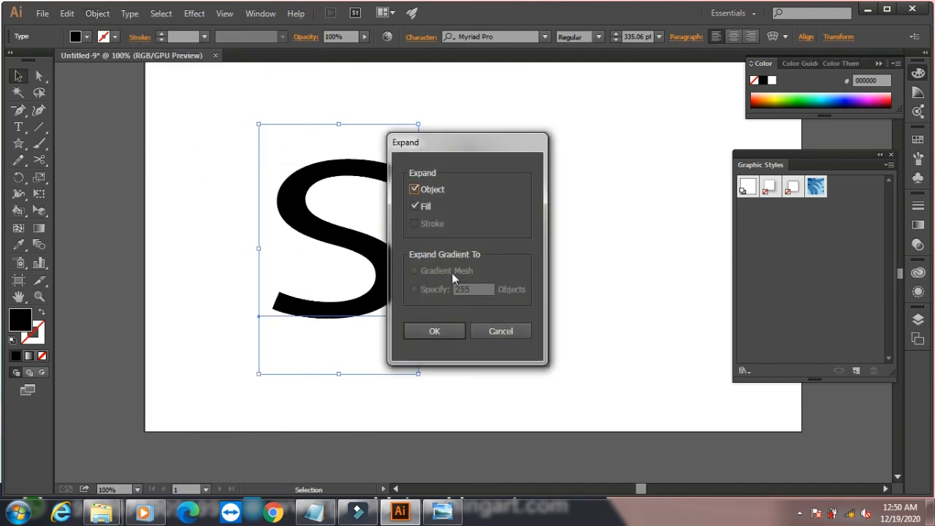
click(427, 331)
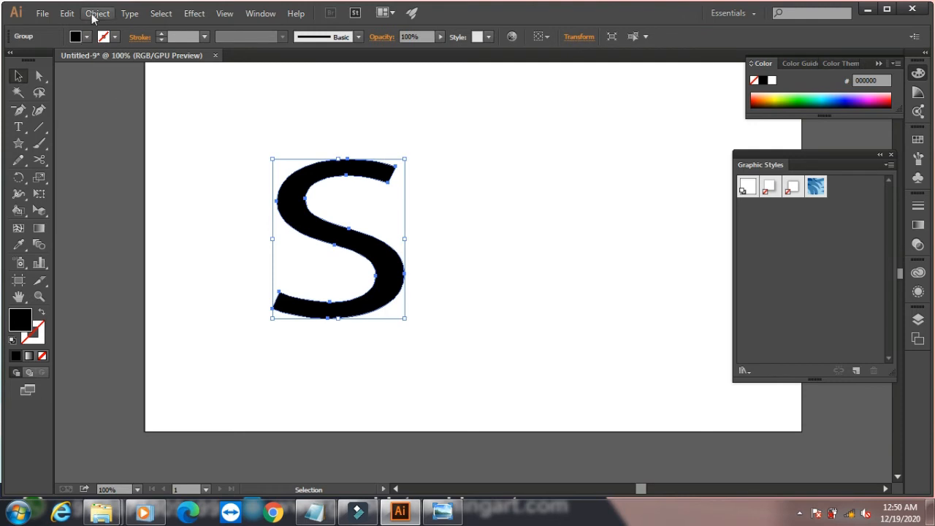
Step: Duplicate the expanded S to the right at the same height and select the original S
drag(363, 257, 553, 257)
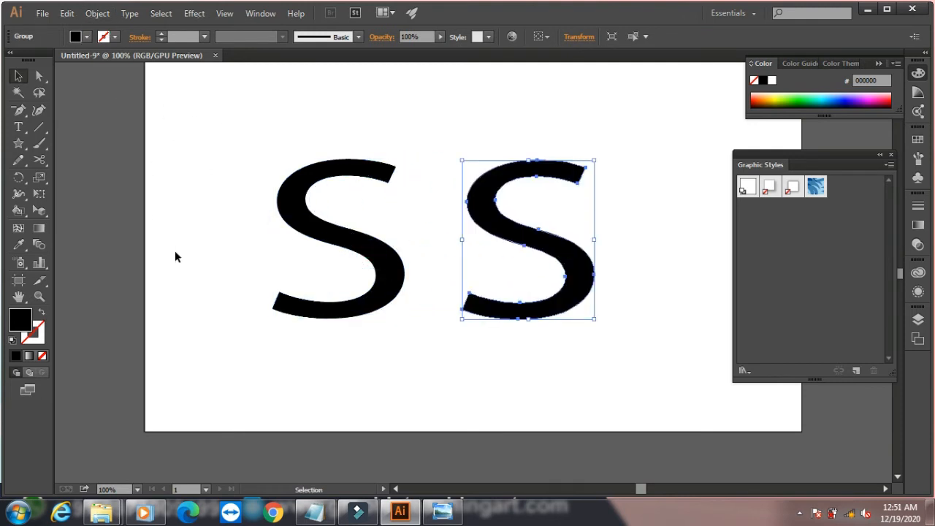
click(305, 215)
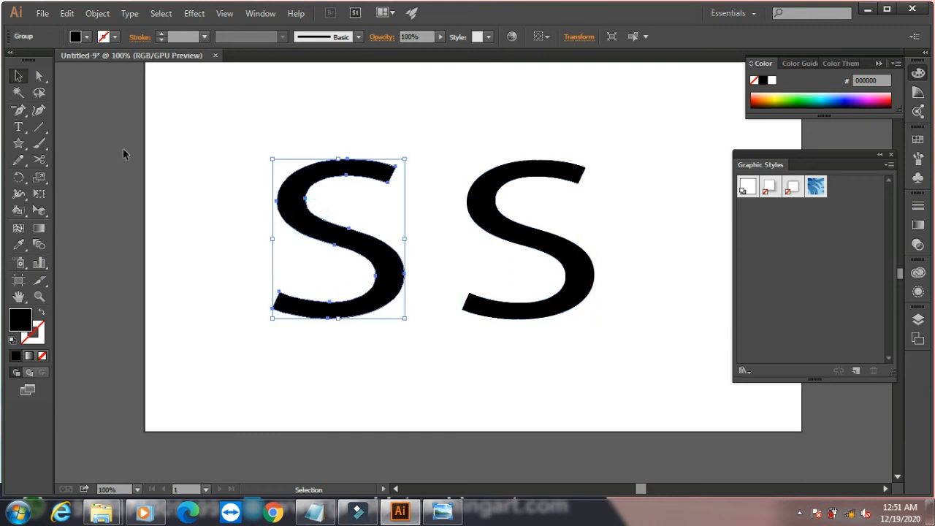
Step: Try to create area type inside the original expanded S using the Area Type tool
click(22, 128)
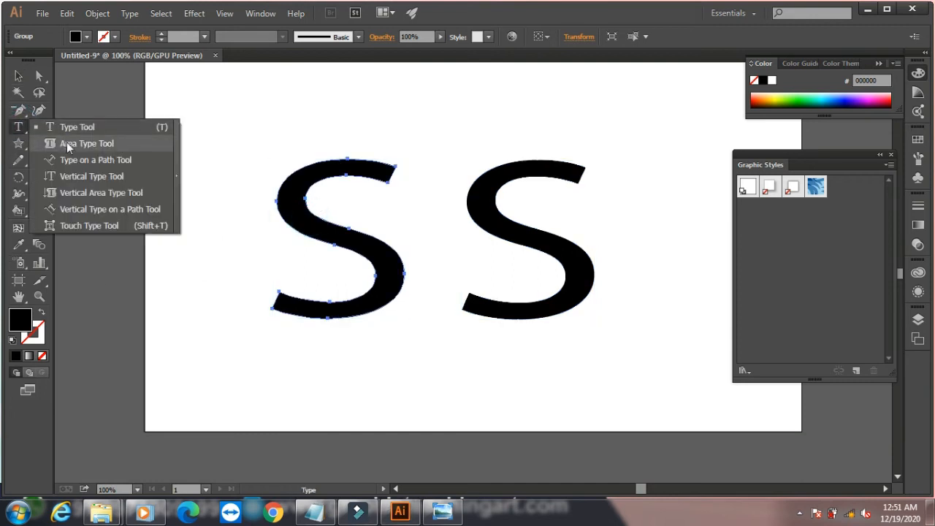
click(85, 144)
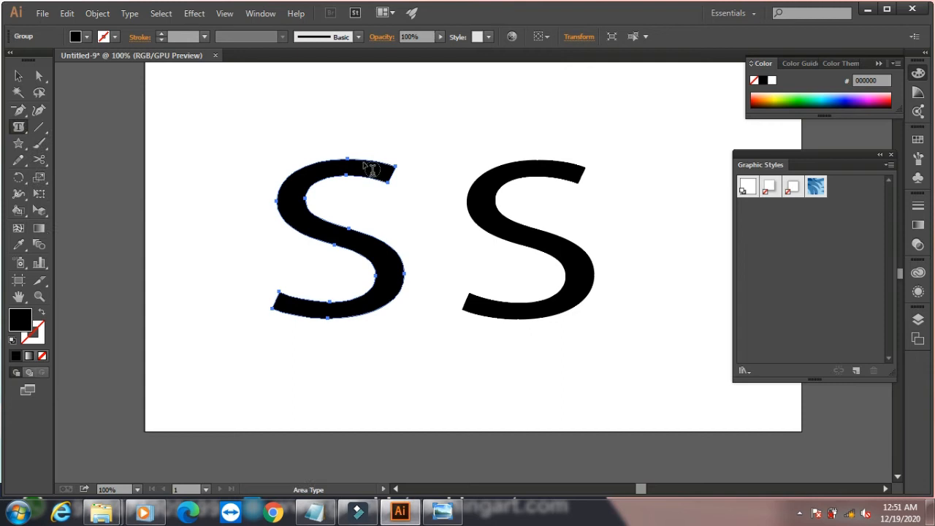
click(364, 162)
click(582, 274)
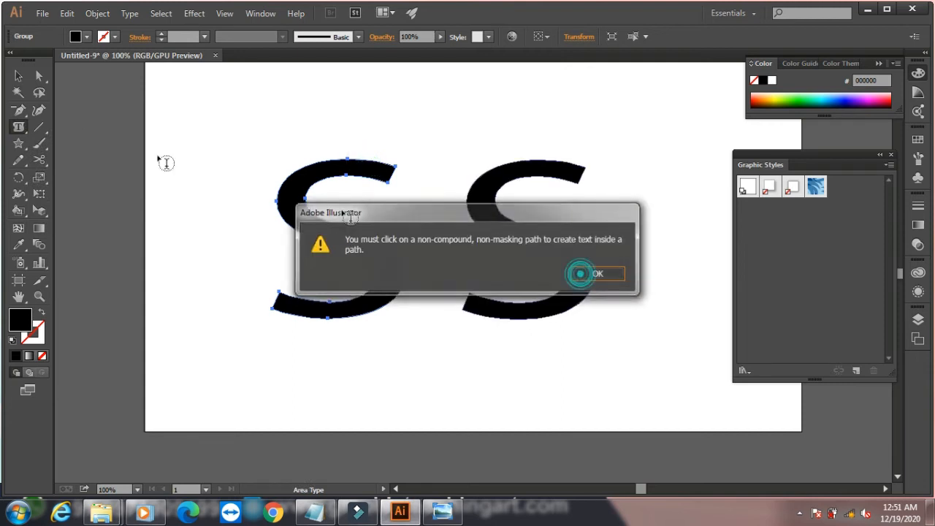
Step: Try adding placeholder text at the upper end of the original S with the regular Type tool, and delete that text
click(9, 127)
click(63, 129)
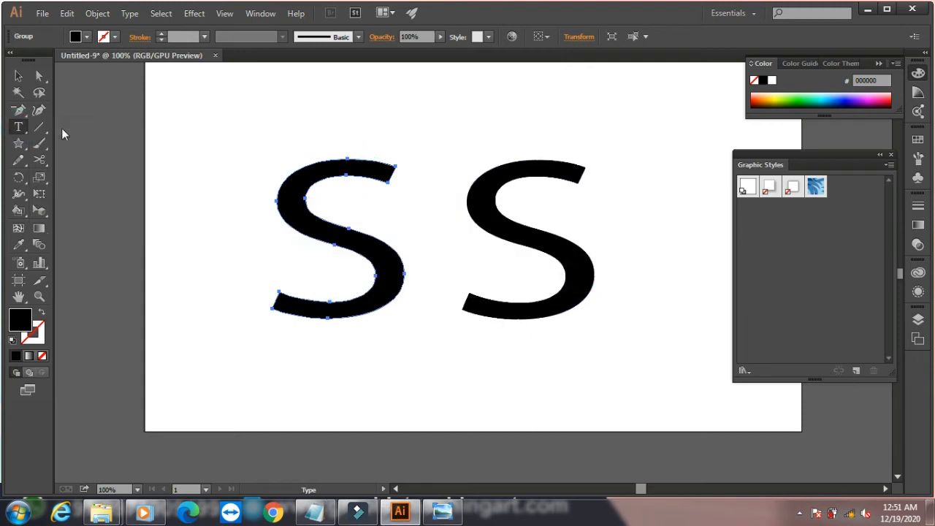
click(383, 161)
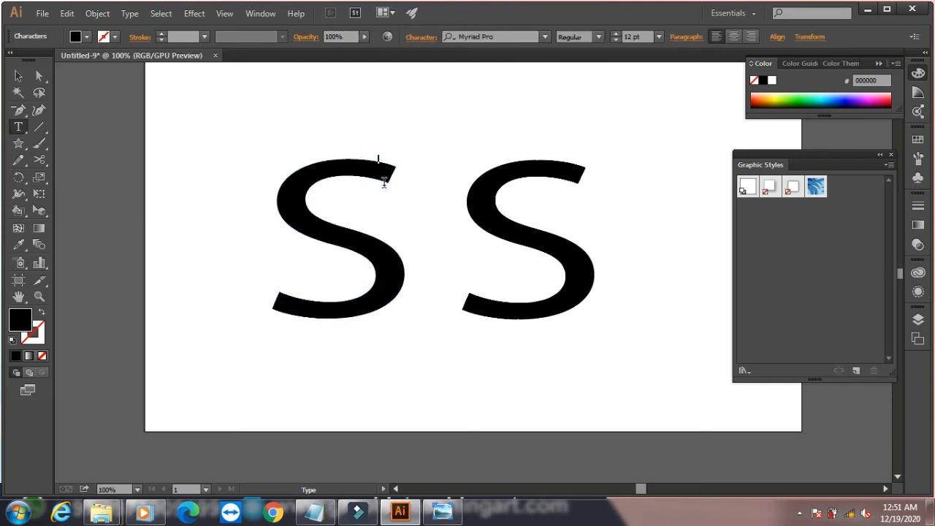
text(FSFDSFDSFDSF)
click(19, 76)
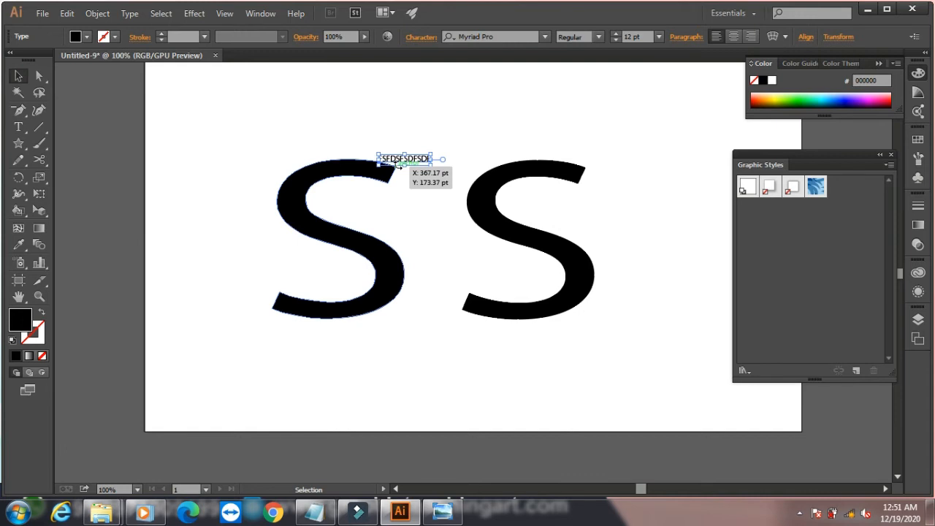
key(Delete)
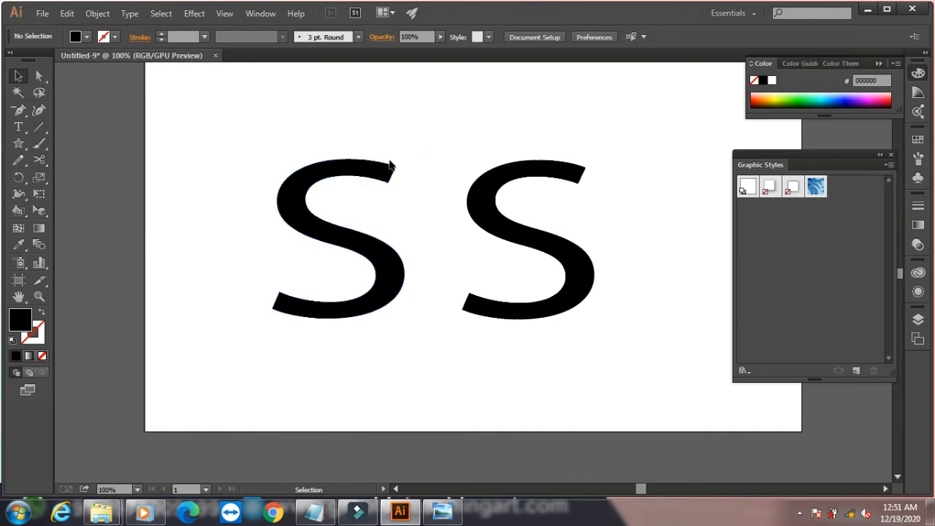
Step: Select the original expanded S and release its compound path
click(358, 168)
click(97, 13)
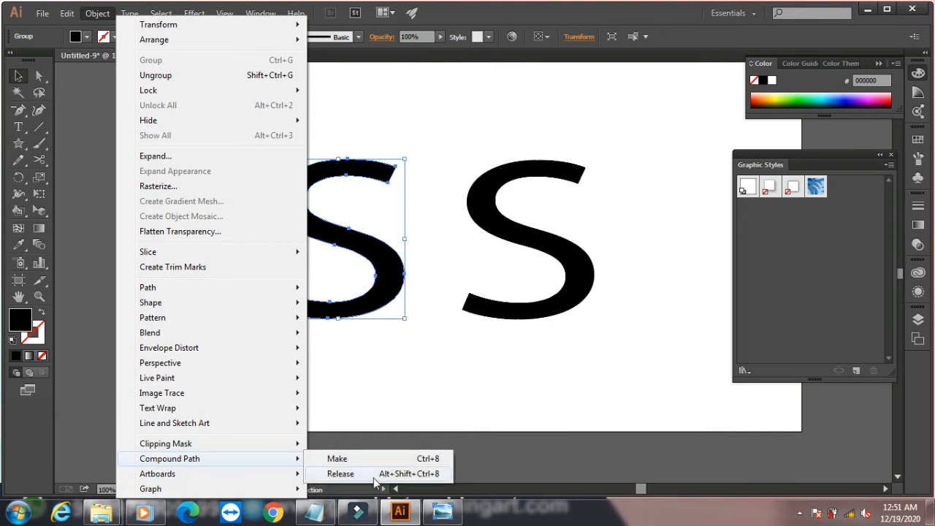
click(361, 475)
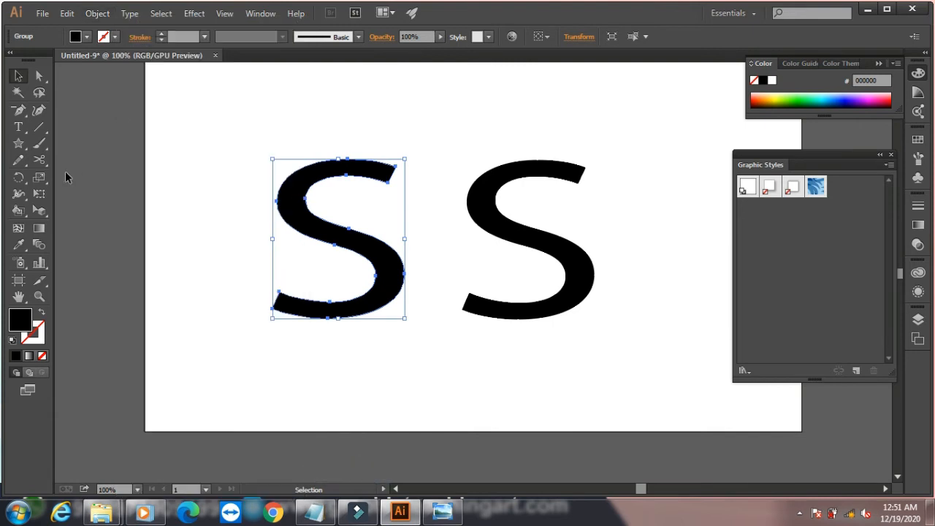
Step: Fill the released S outline with 12 pt Myriad Pro filler text beginning JVLKJGLKJFGLKFDJGLDKF, down to the lower stroke of the letter
click(18, 126)
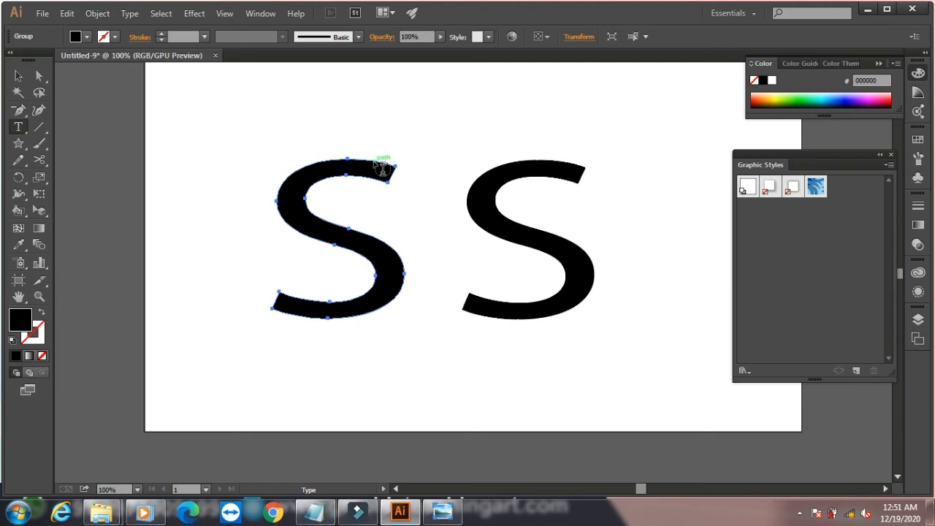
click(376, 161)
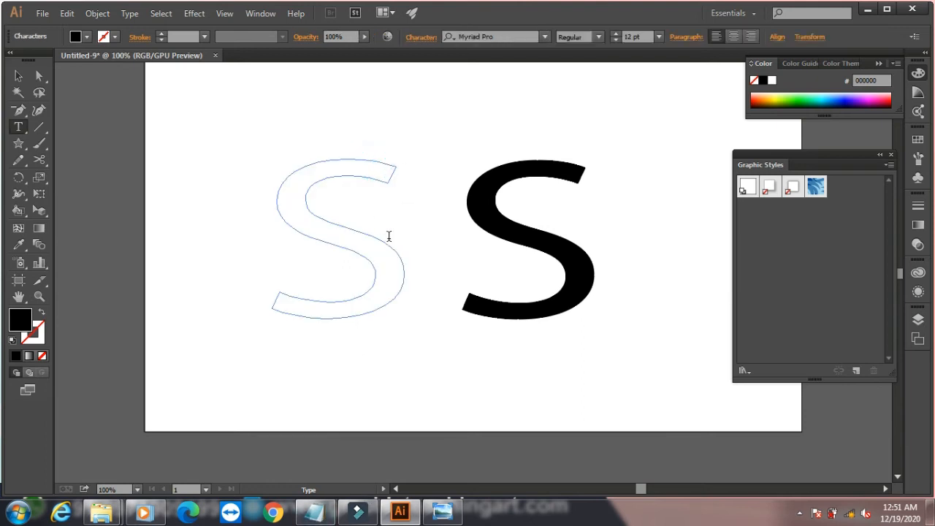
text(JVLKJGLKJFGLKFDJGLDKF)
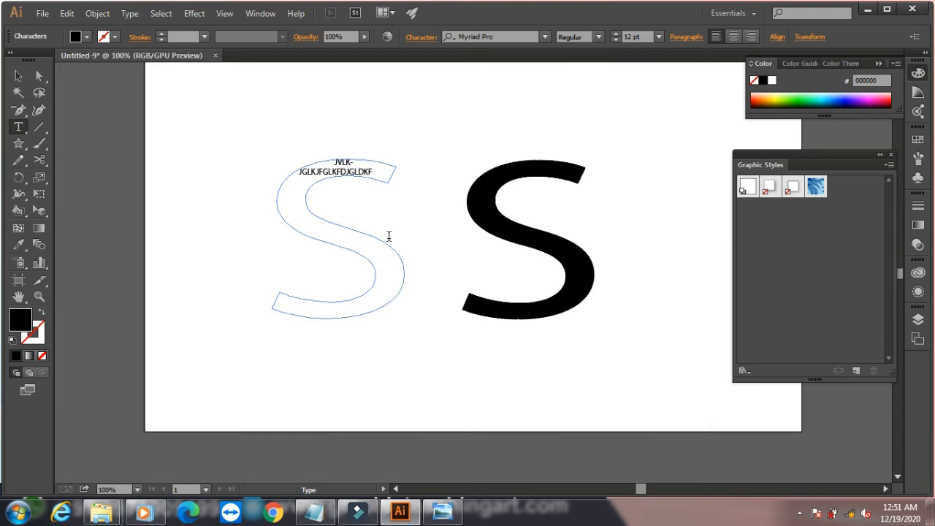
text(GJFDLGJDLGJFDLGJGJDFGLFGJLDGJFDLGJFDLGJFDGJGLDFJGLFDJGDLGJFDGJFDGJDFGGJFGJFDGJGJFDGJDGDJFGDJFGK)
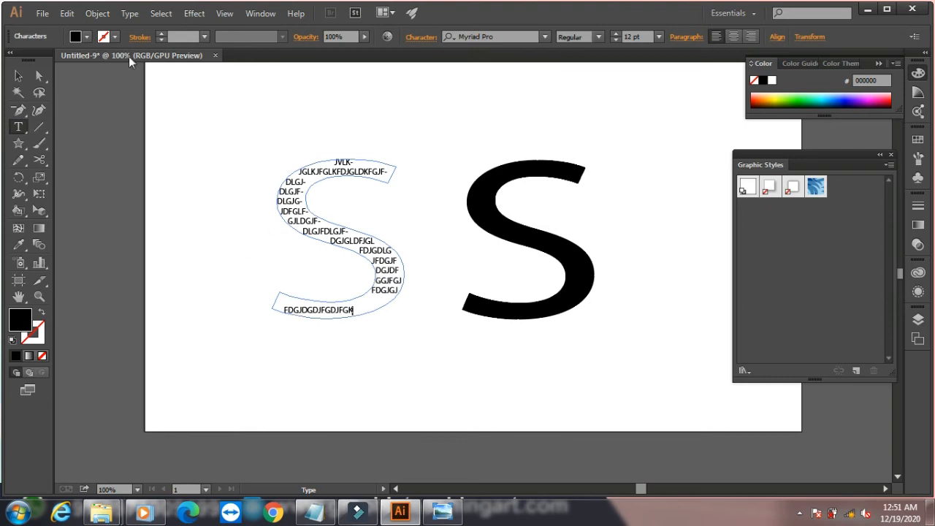
click(97, 13)
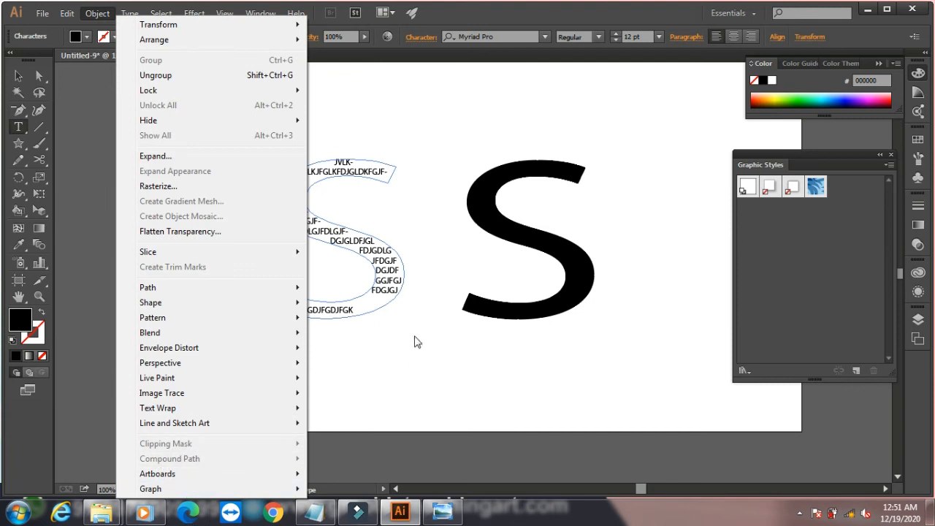
click(18, 73)
Step: Select the remaining solid black S and look at the Compound Path commands available for it
click(493, 217)
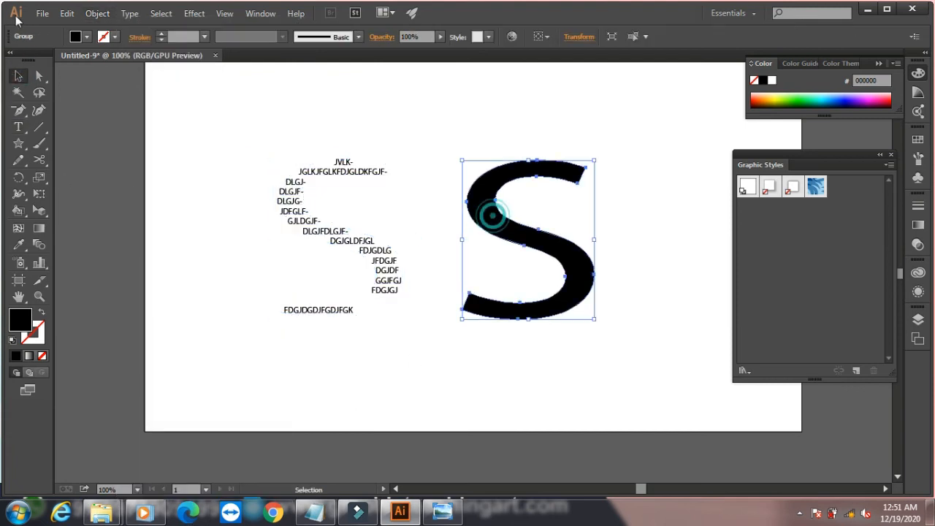
click(97, 13)
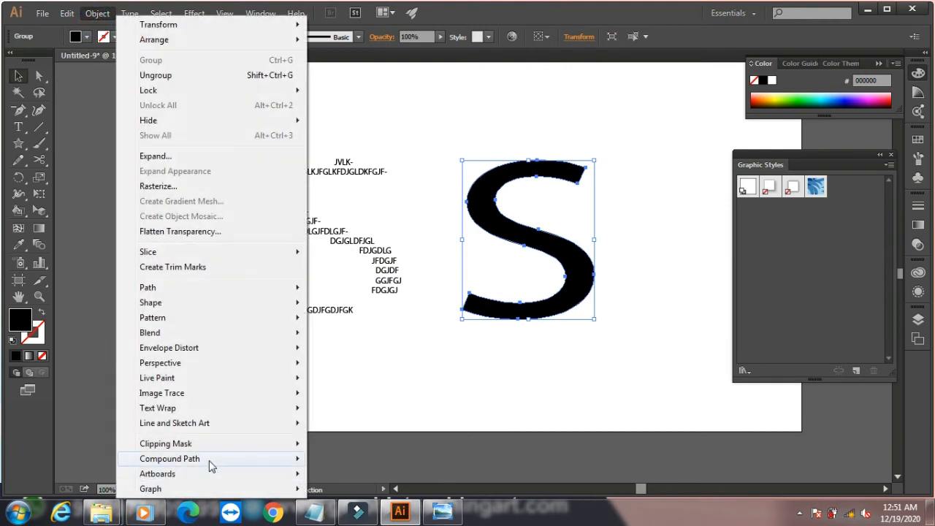
mouse_move(210, 461)
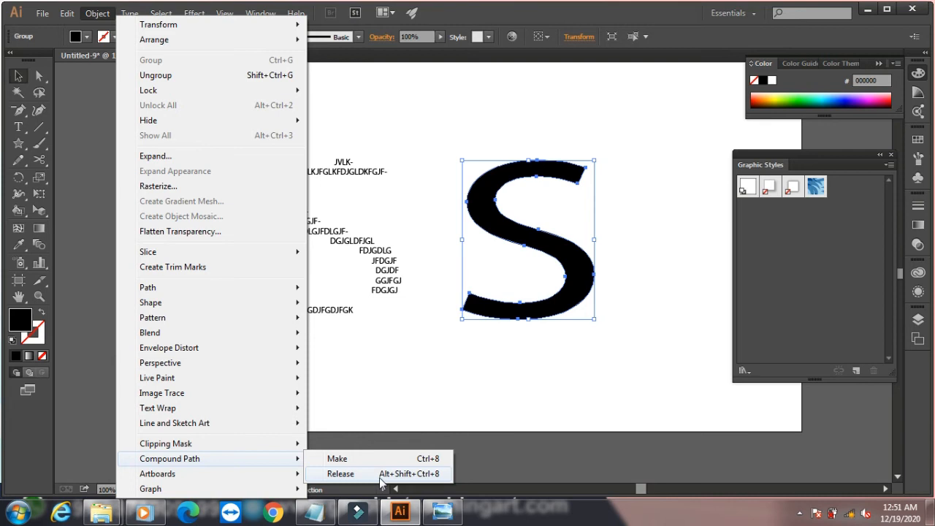
click(19, 76)
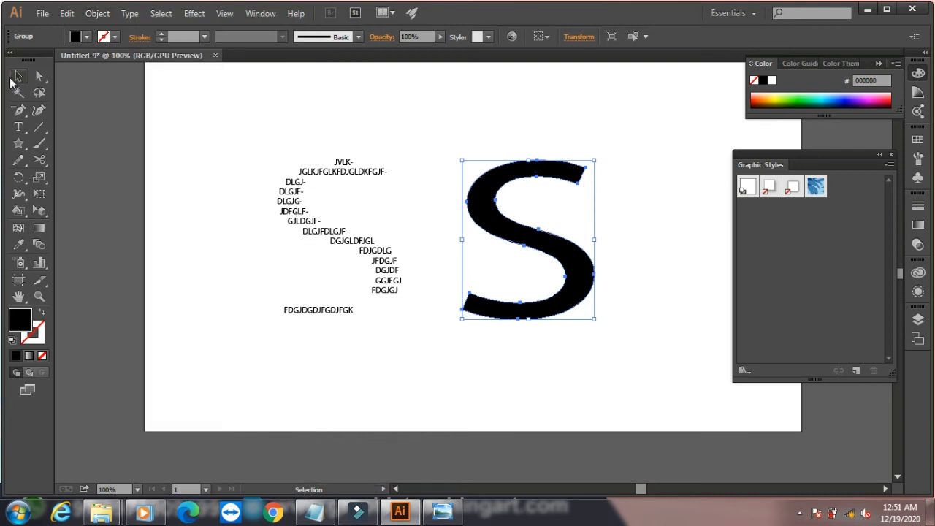
Step: Close the letter document without saving and create a new RGB document with one 960 x 560 pt artboard
click(214, 57)
click(560, 273)
click(40, 14)
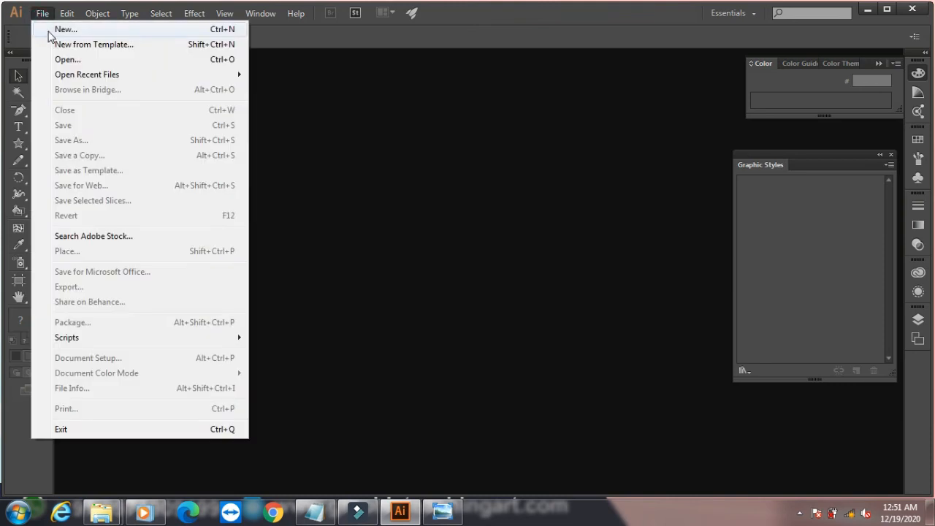
click(46, 27)
click(382, 128)
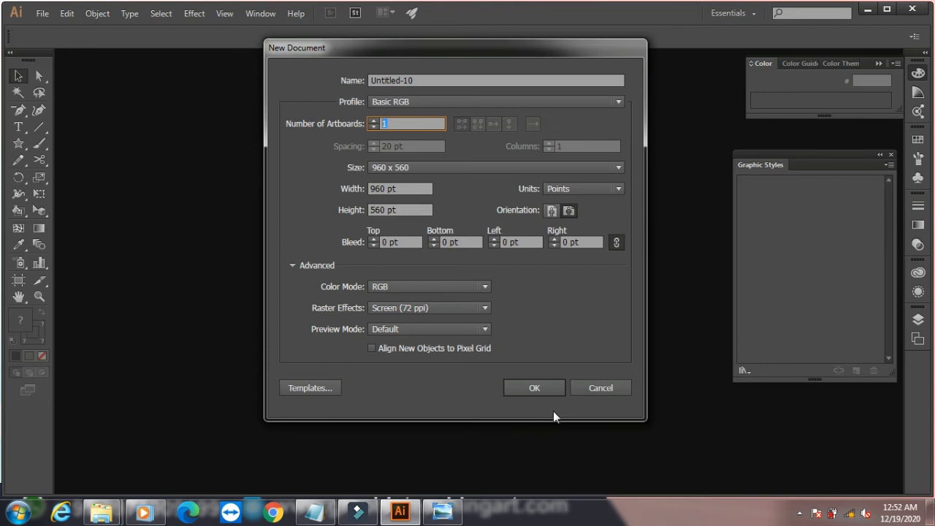
click(545, 391)
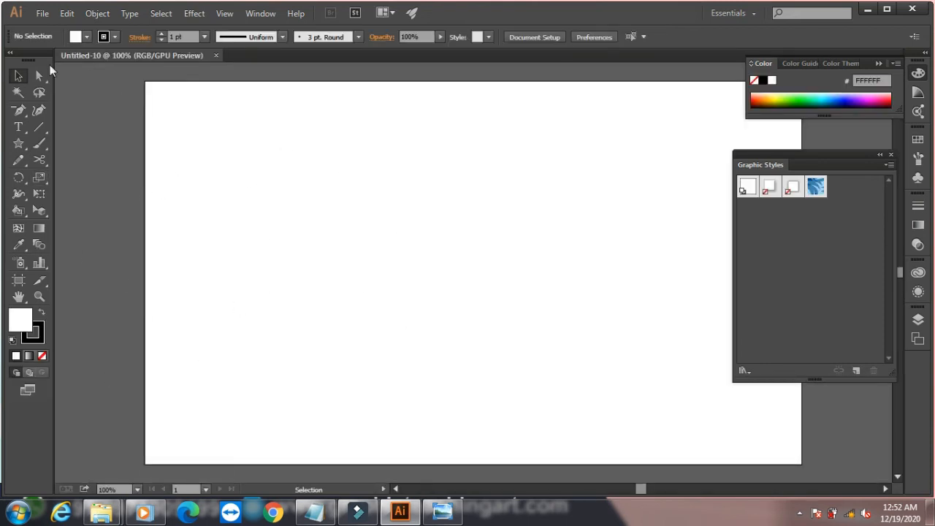
Step: Draw a rectangle in the upper-left area of the artboard and convert it to an artboard
drag(18, 143, 60, 142)
drag(194, 125, 381, 240)
click(93, 14)
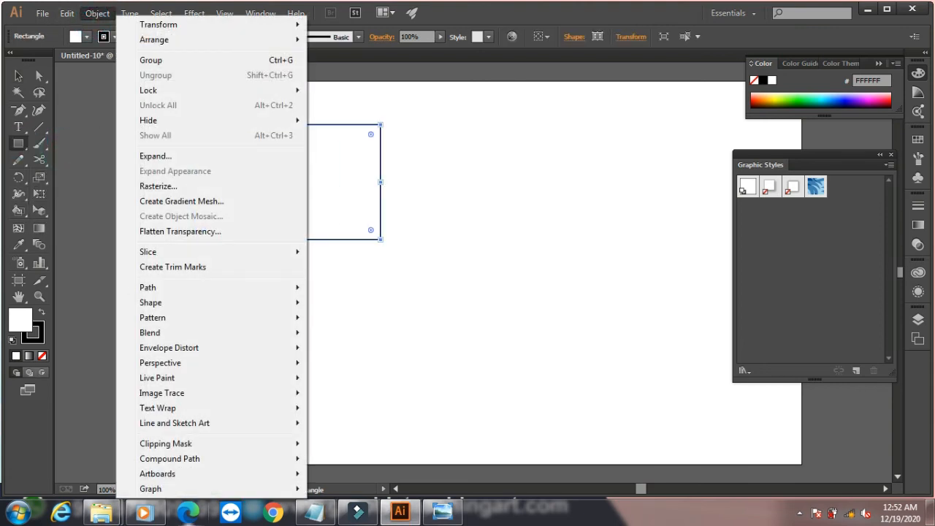
mouse_move(200, 476)
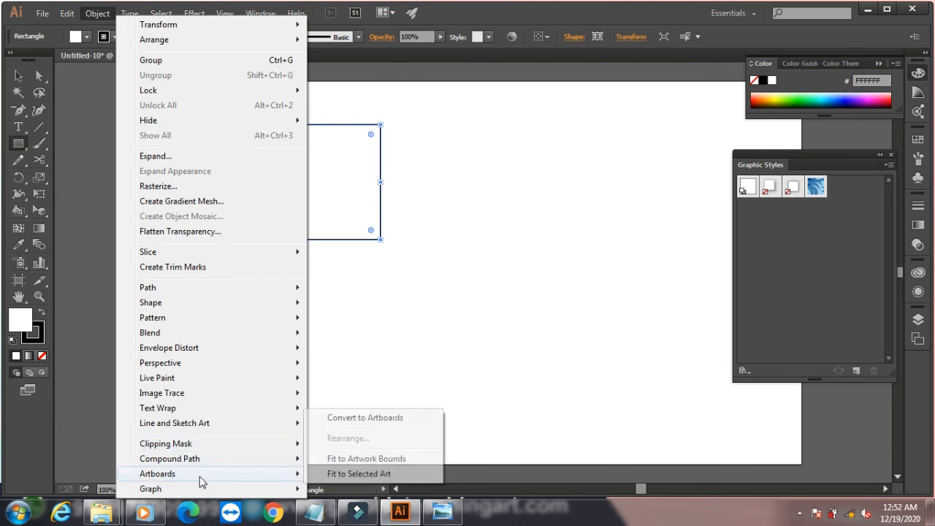
click(398, 418)
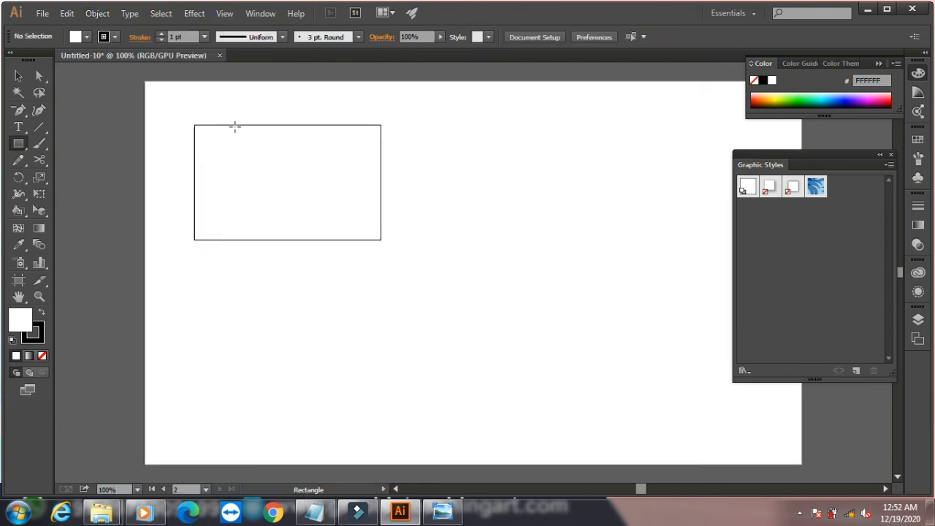
Step: Rearrange the artboards in a grid by row with 1 column and 20 pt spacing, moving the artwork with them
click(97, 14)
click(213, 469)
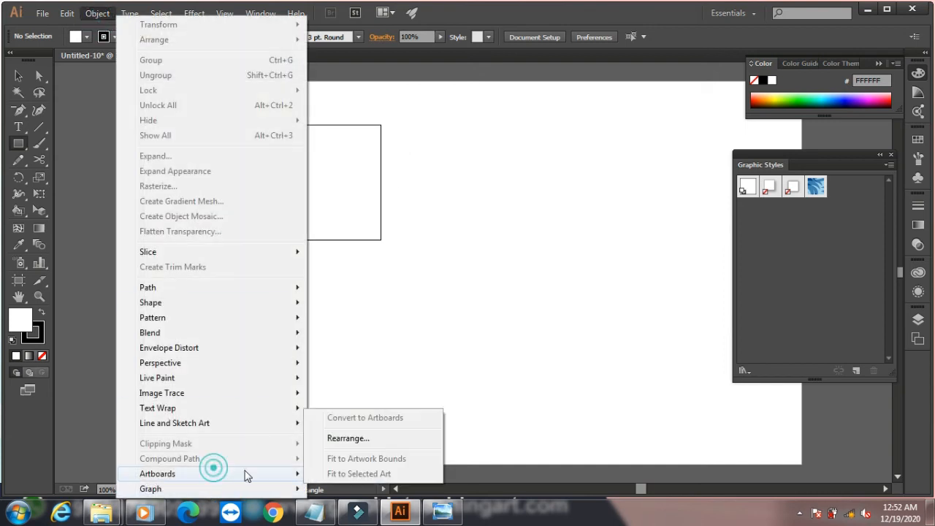
click(325, 438)
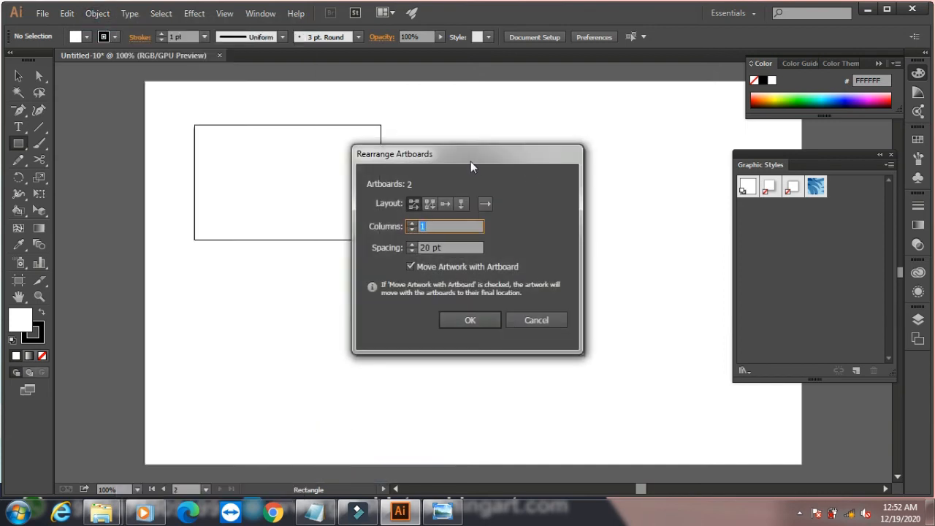
drag(470, 162, 591, 124)
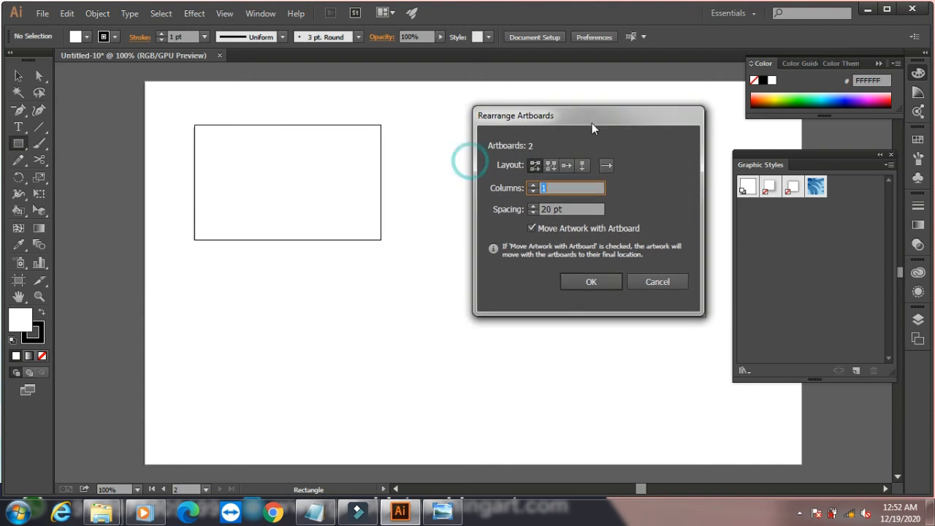
click(533, 188)
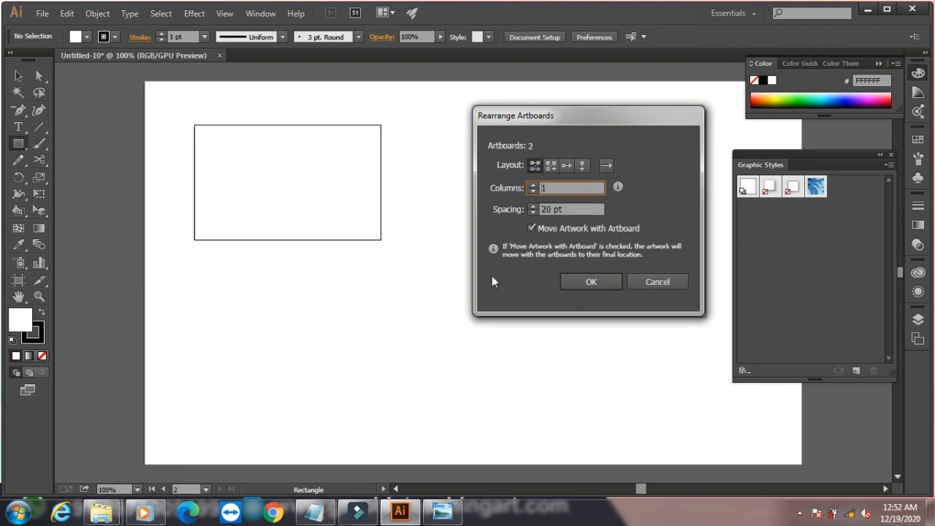
click(601, 283)
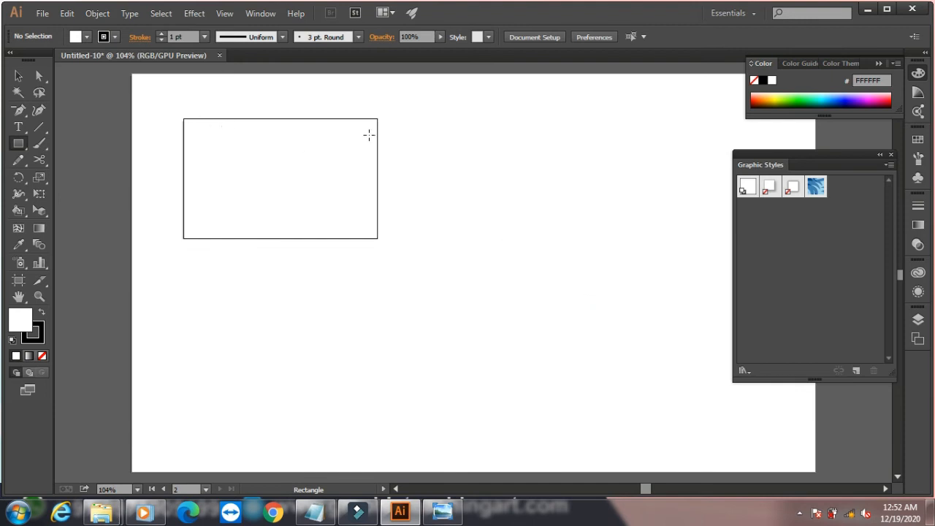
Step: Create another 960 x 560 pt RGB document with 5 artboards in 3 columns, spaced 20 pt apart
click(42, 13)
click(48, 33)
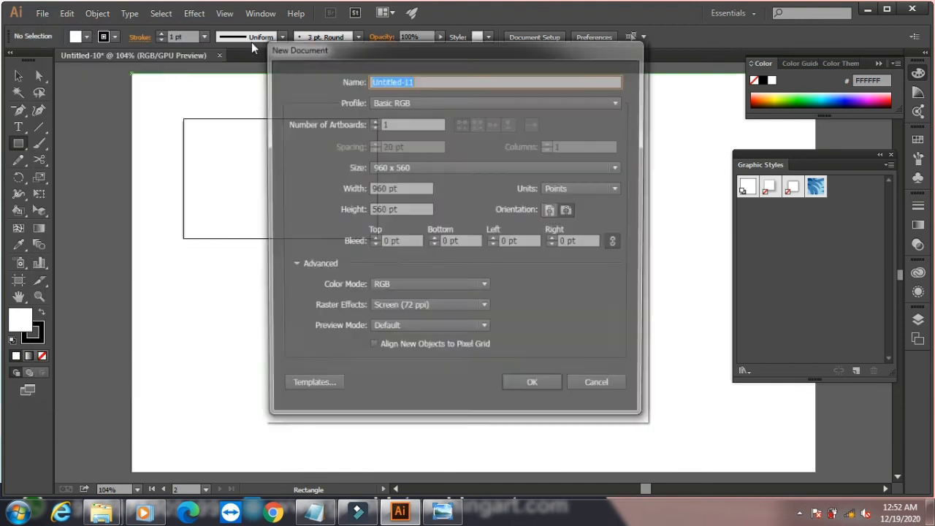
click(392, 125)
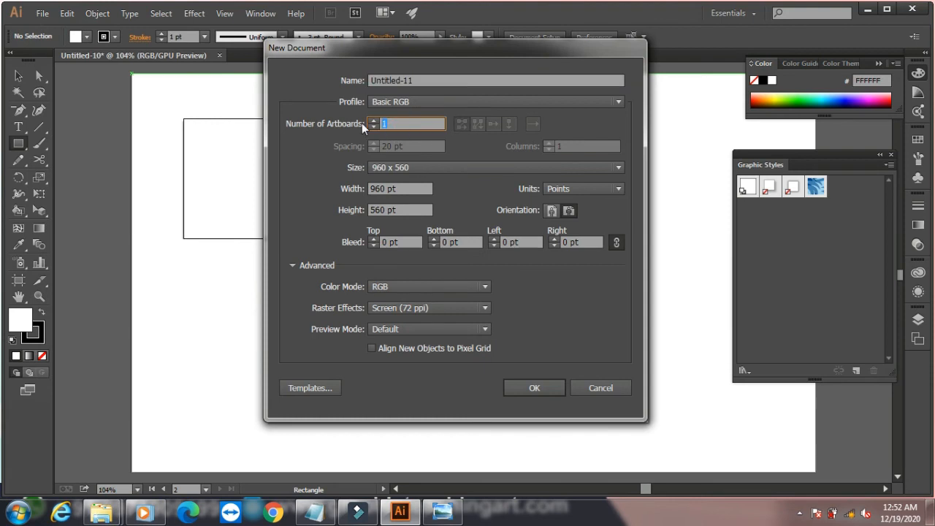
text(5)
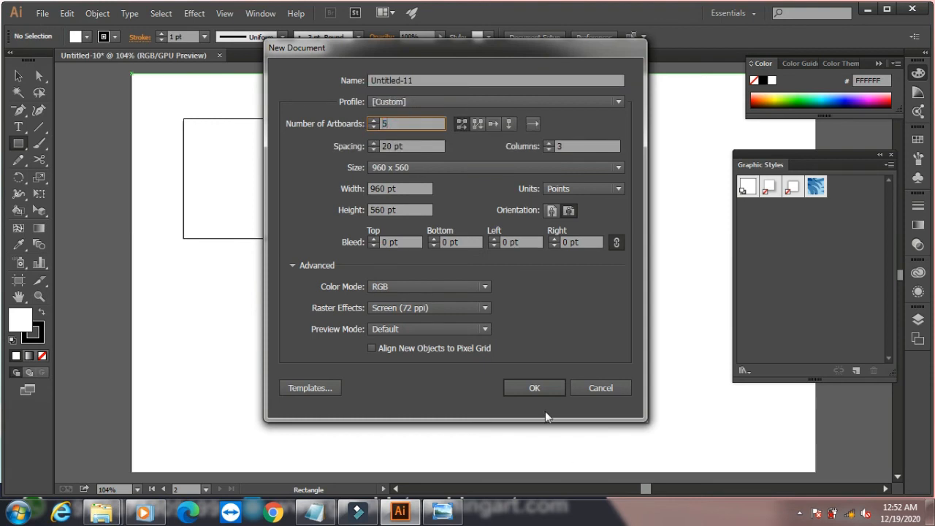
click(534, 389)
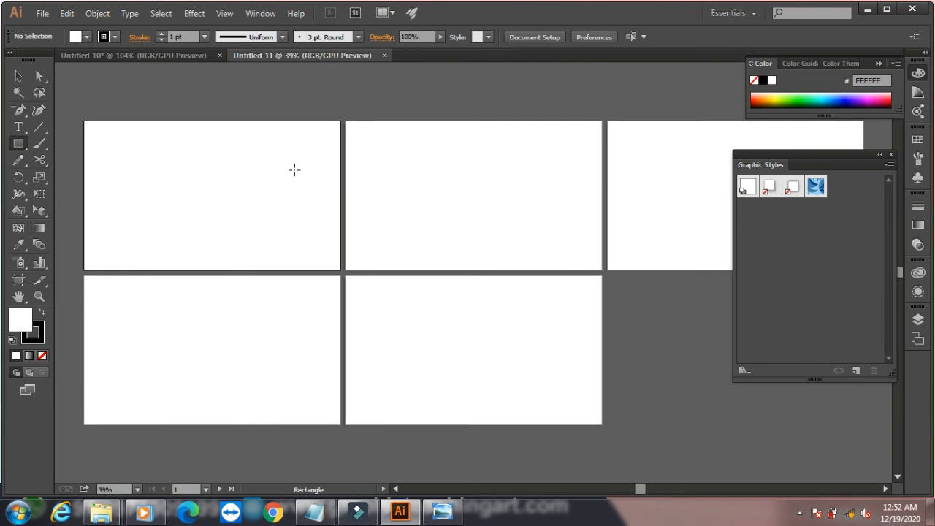
Step: Draw a rectangle inside the first artboard and convert it to an artboard
drag(126, 148, 271, 236)
click(97, 14)
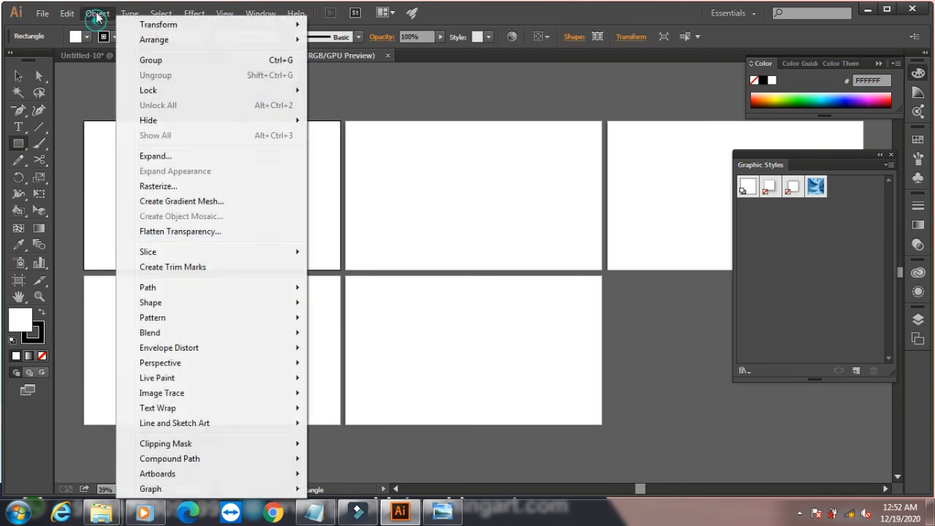
mouse_move(182, 475)
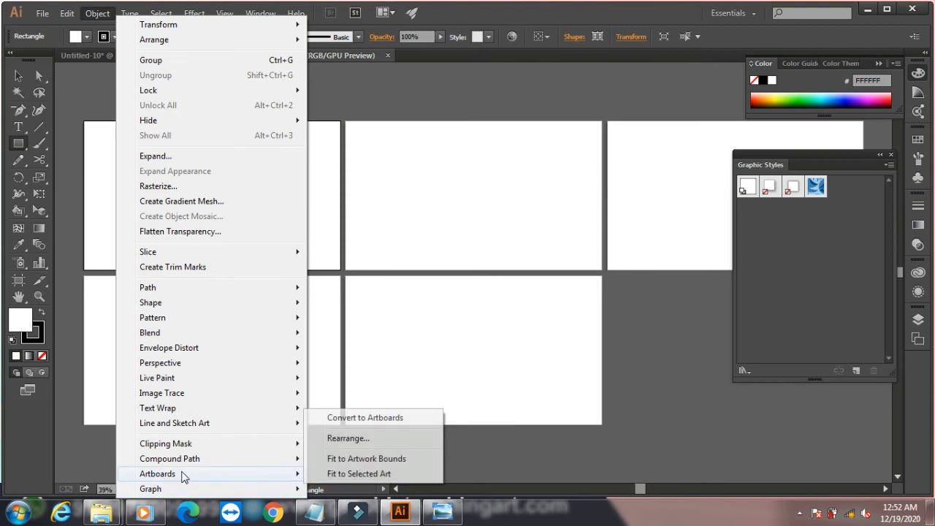
click(365, 418)
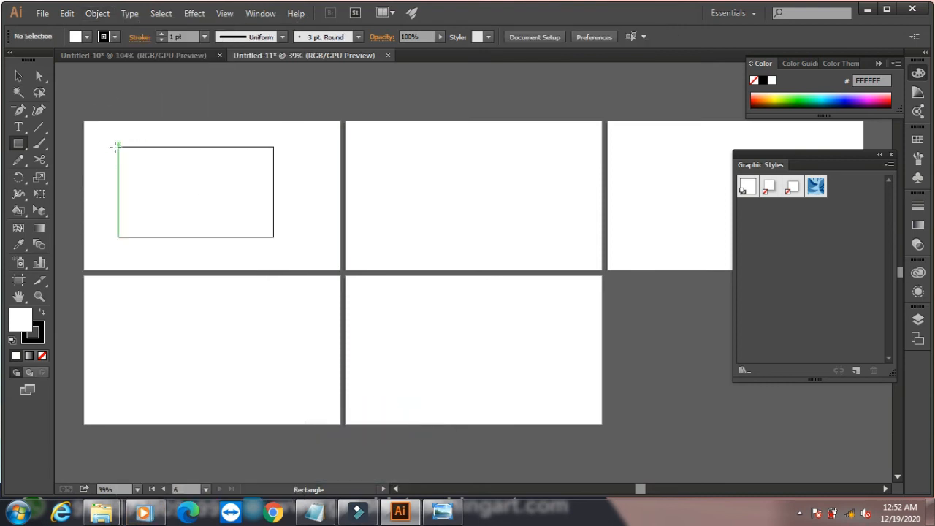
click(18, 75)
click(137, 143)
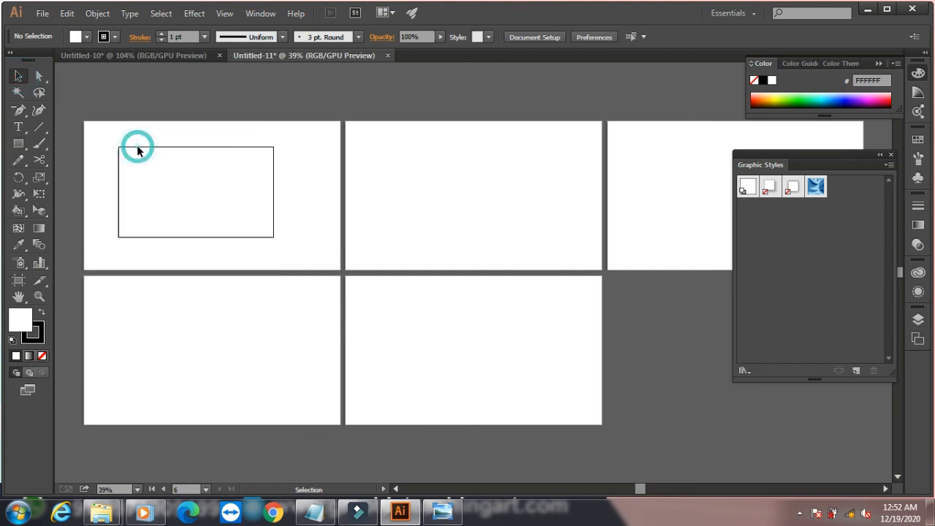
drag(90, 134, 310, 255)
Step: Rearrange the six artboards into a single column using a right-to-left grid by column with more rows and wider spacing, moving the artwork with them
click(97, 13)
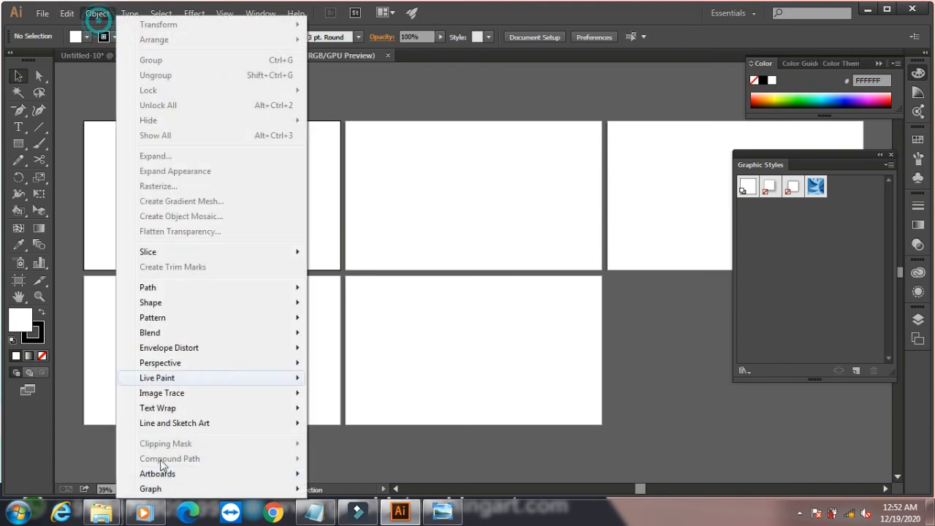
mouse_move(214, 480)
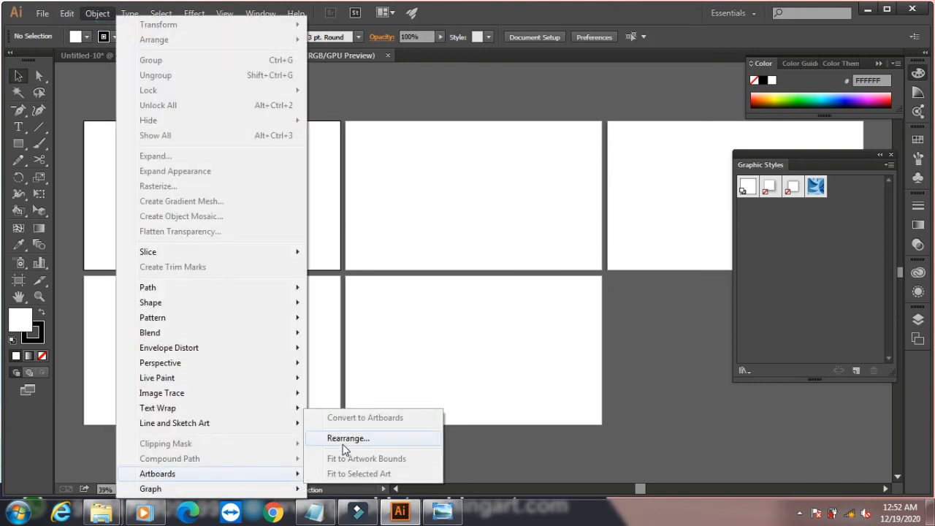
click(343, 440)
click(550, 165)
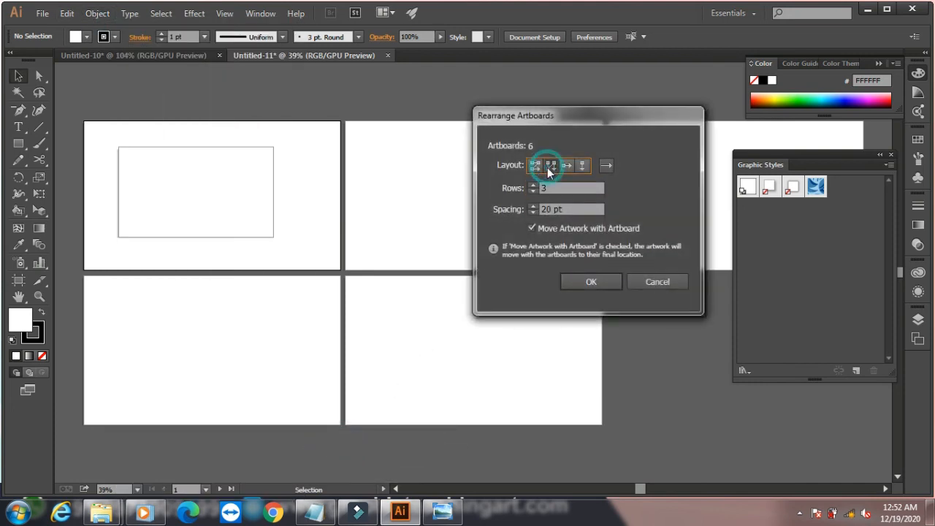
click(565, 165)
click(605, 167)
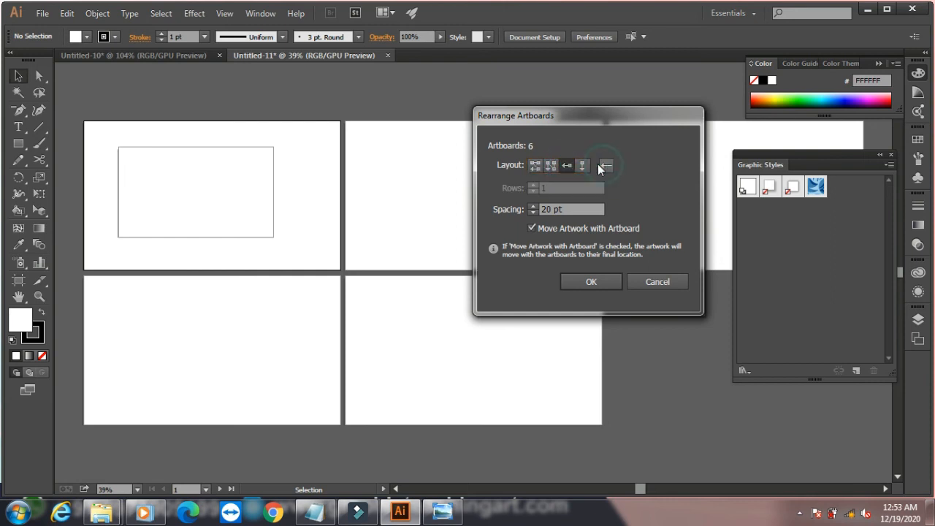
click(556, 161)
click(533, 207)
click(534, 206)
click(535, 206)
click(535, 206)
click(534, 185)
click(535, 185)
click(593, 282)
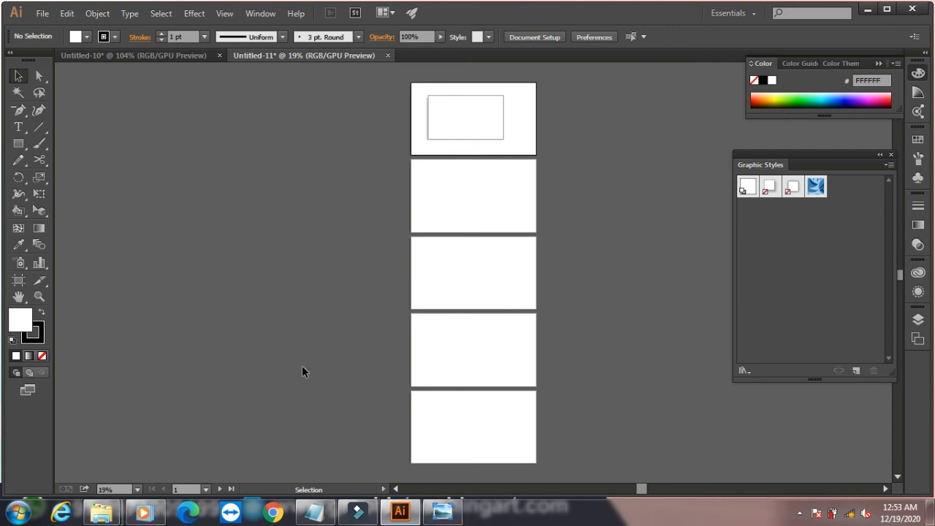
click(102, 14)
mouse_move(214, 478)
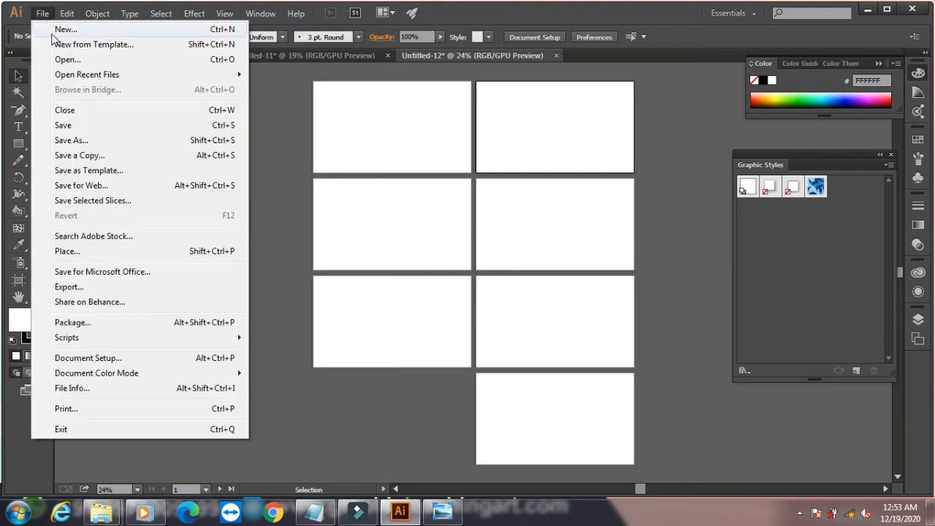
Step: Create a new 960 x 560 pt RGB document with 1 artboard
click(42, 29)
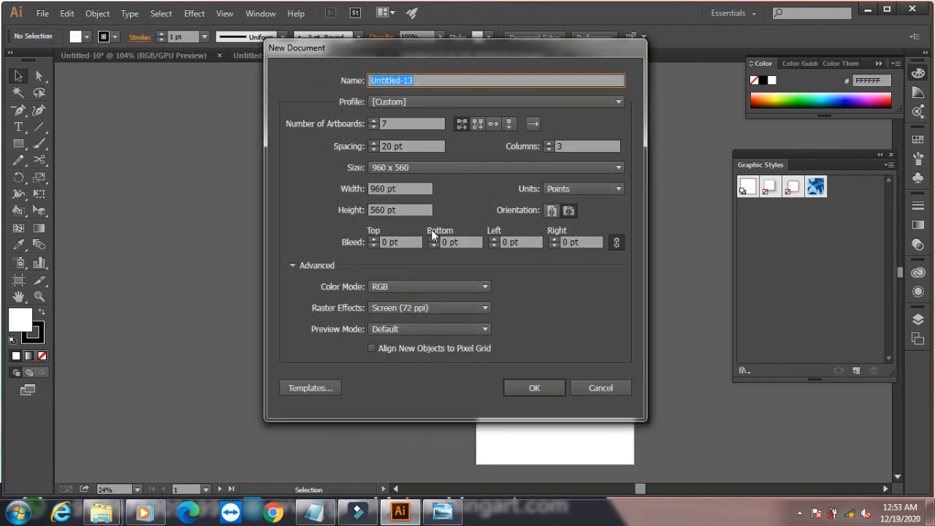
click(347, 123)
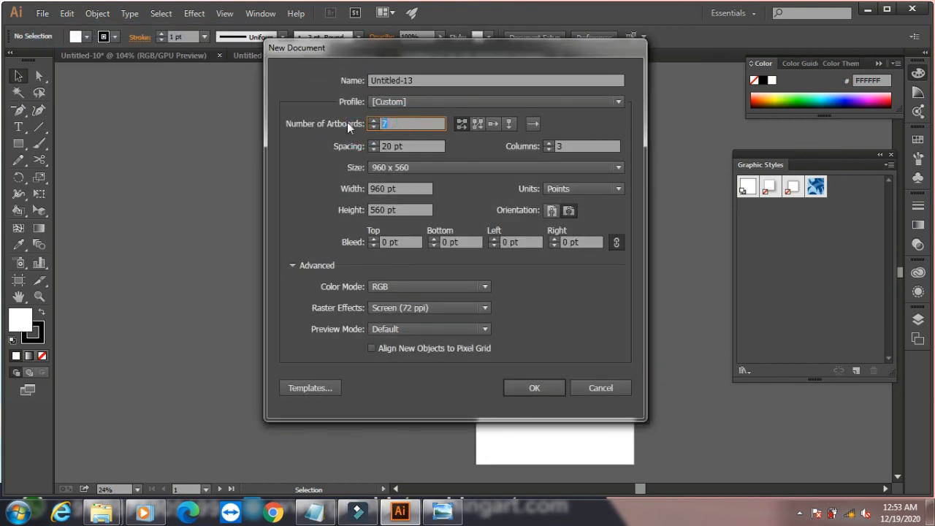
text(1)
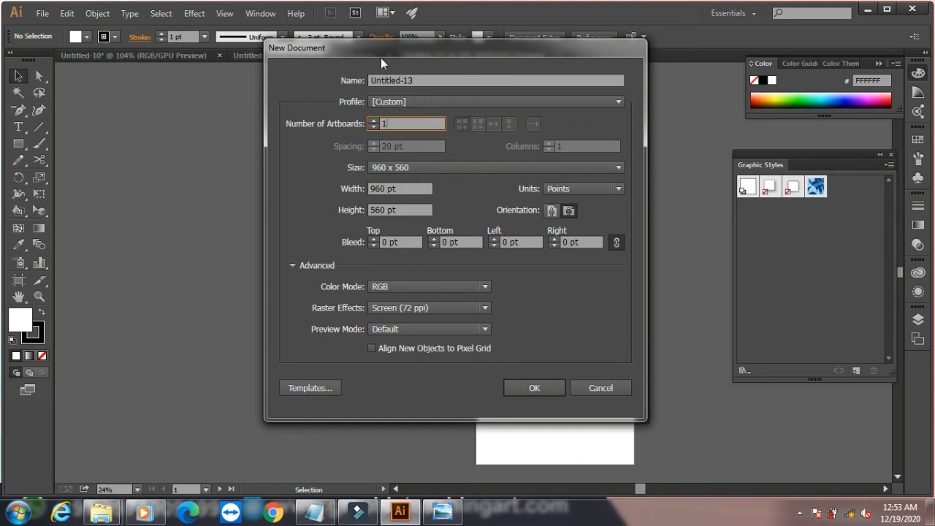
click(533, 388)
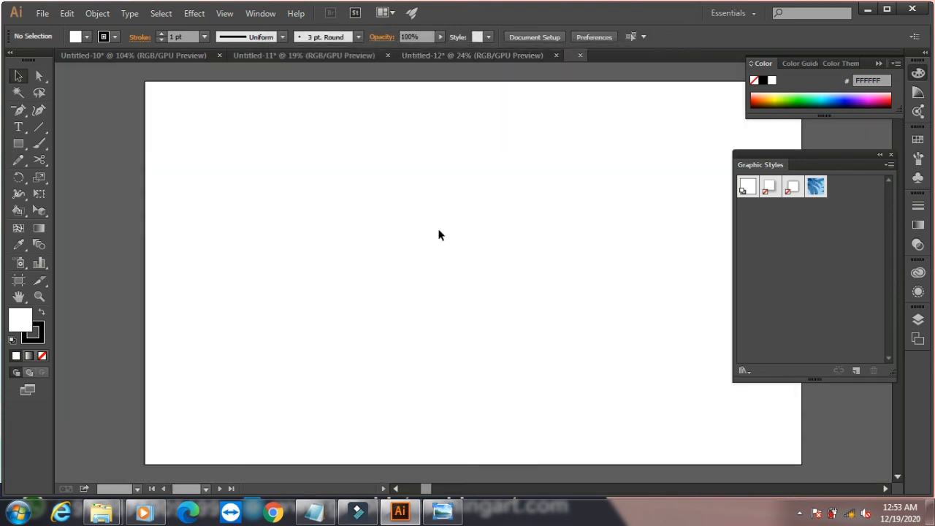
click(19, 143)
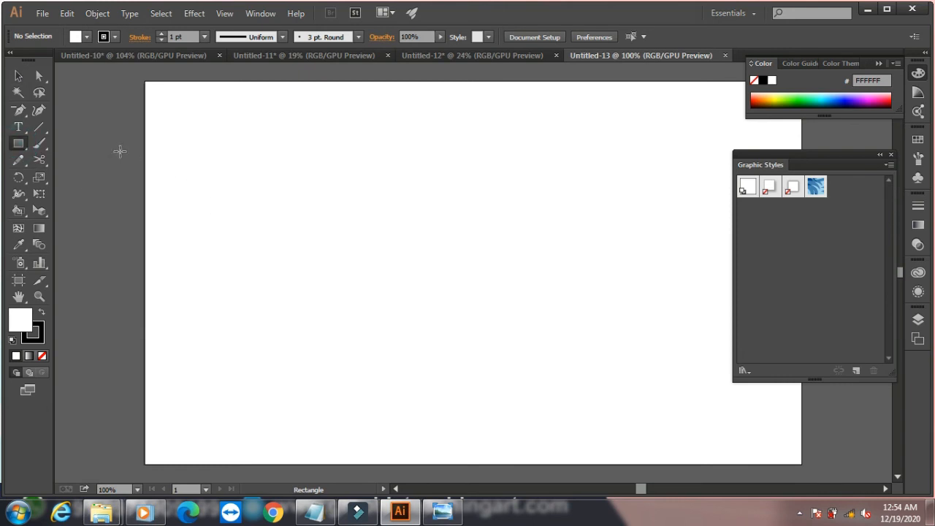
click(43, 13)
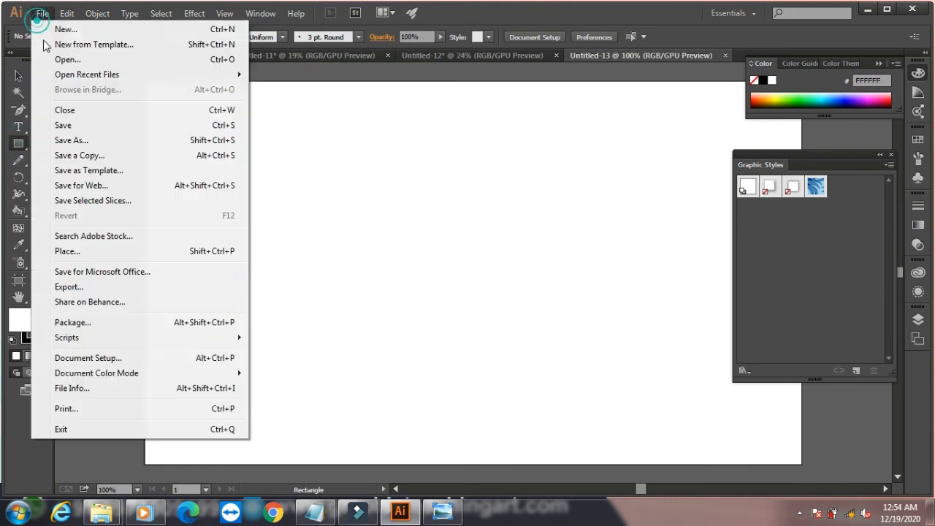
click(86, 253)
click(60, 95)
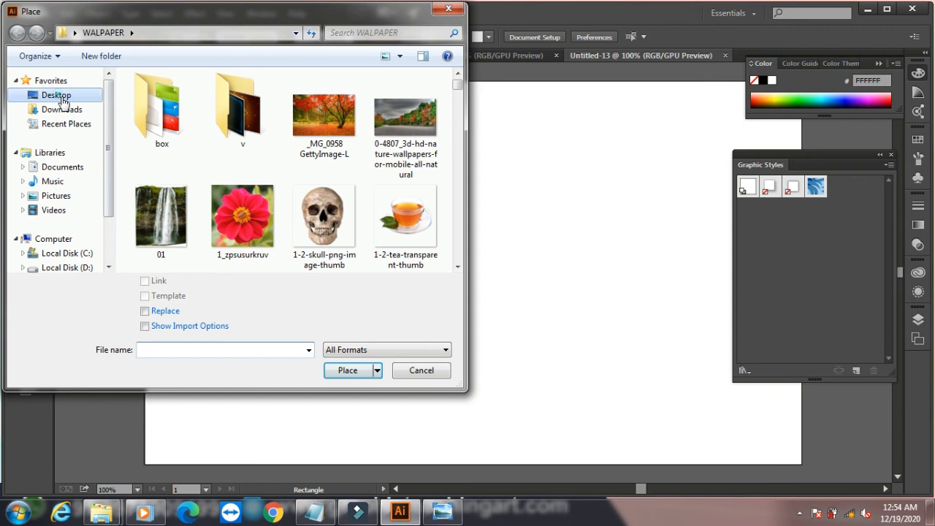
scroll(394, 222, down, 2)
click(234, 226)
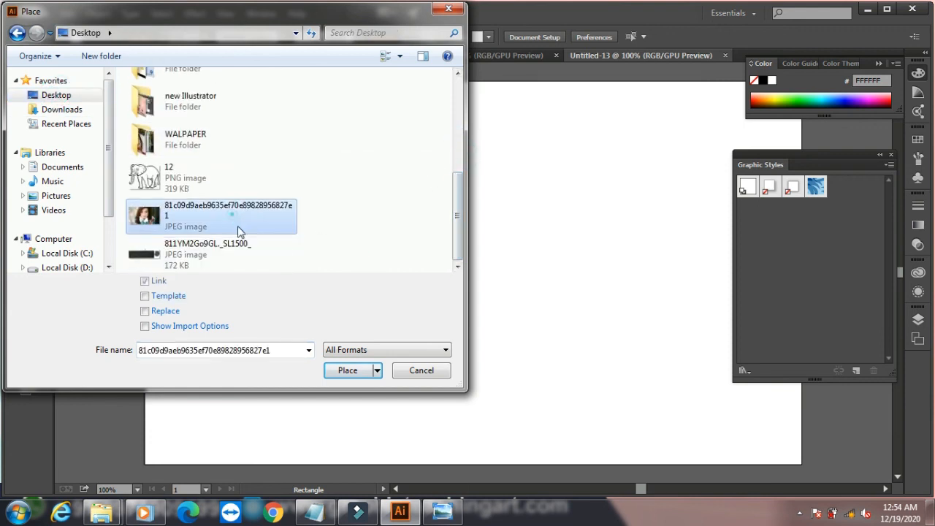
click(348, 371)
drag(121, 73, 830, 457)
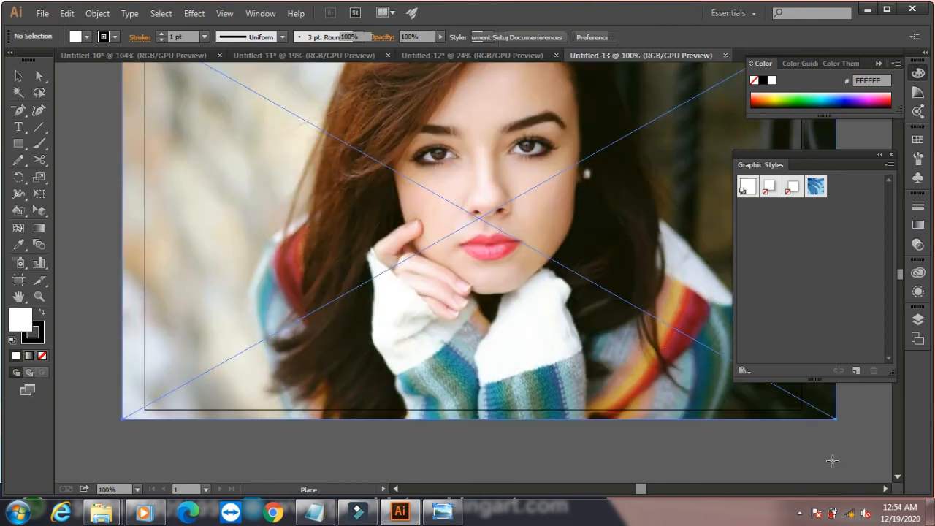
Step: Fit the artboard to the artwork bounds of the placed image
click(16, 78)
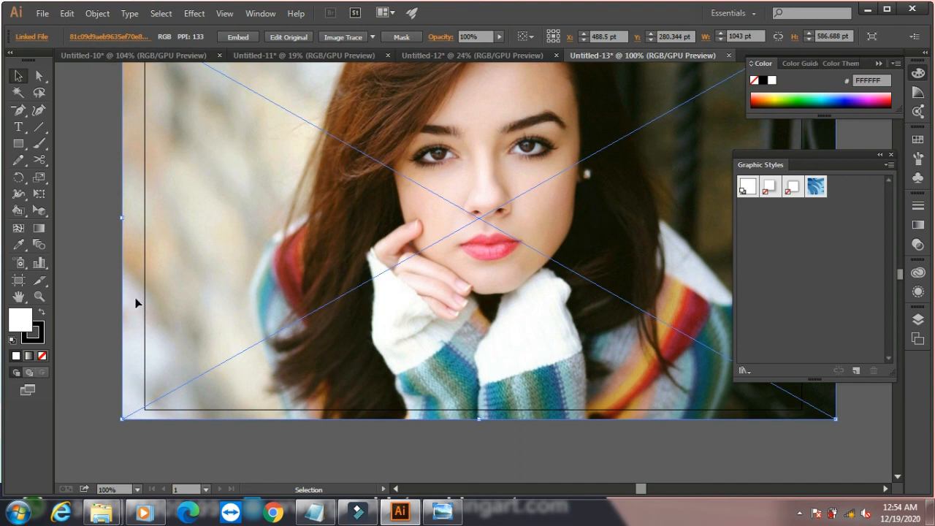
click(99, 15)
mouse_move(214, 475)
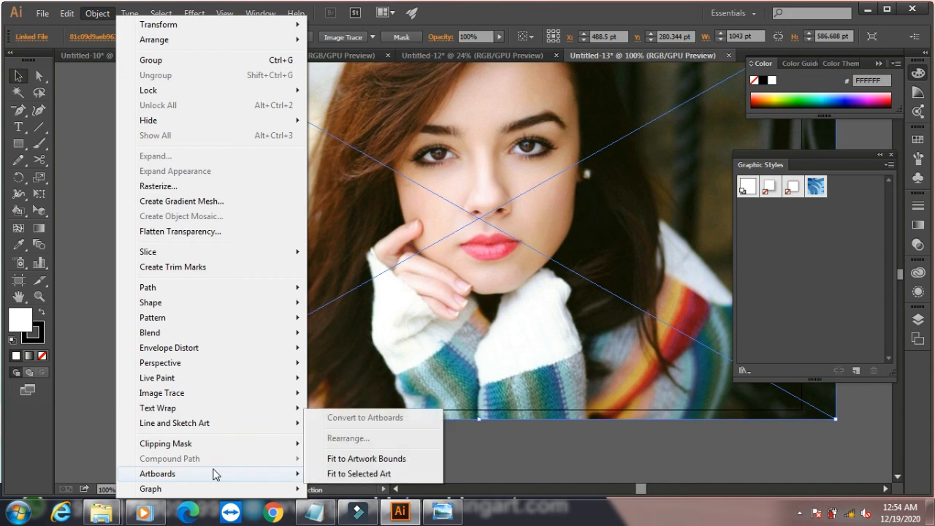
click(339, 463)
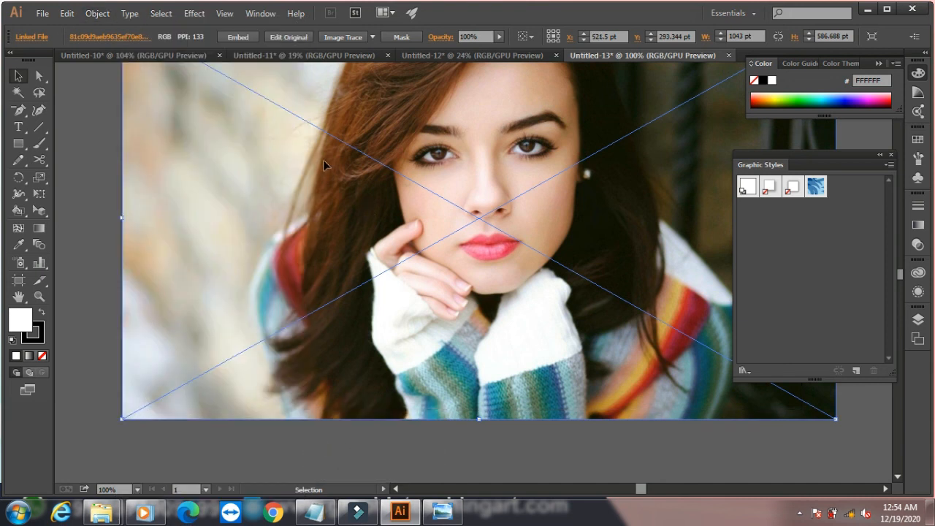
click(97, 14)
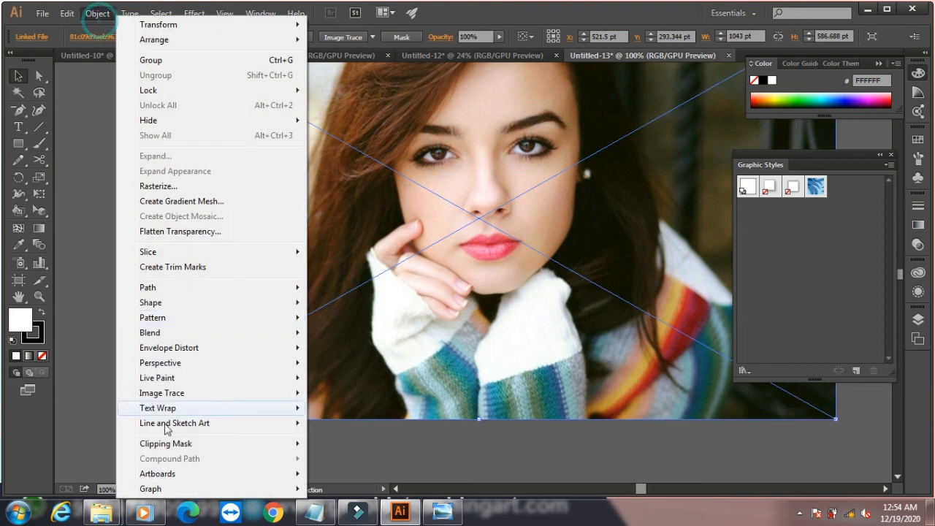
mouse_move(182, 479)
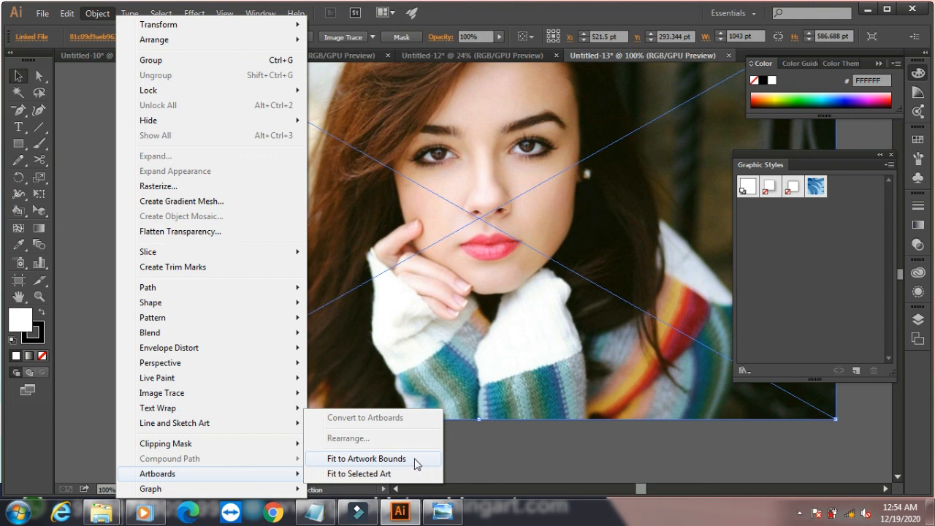
click(366, 459)
Step: Scale the image down to about 482 x 232 pt near the artboard's middle and fit the artboard to the selected art
drag(123, 420, 516, 168)
drag(597, 131, 349, 277)
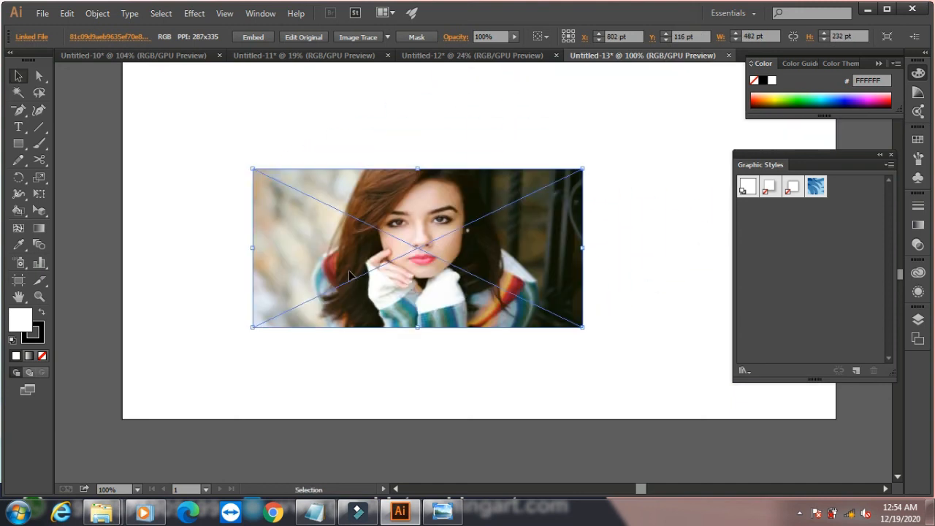
click(98, 13)
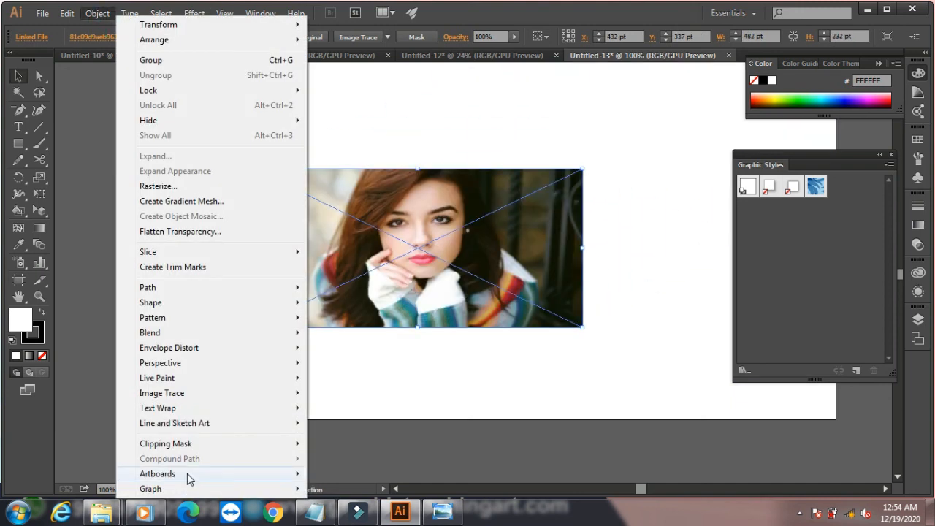
mouse_move(198, 478)
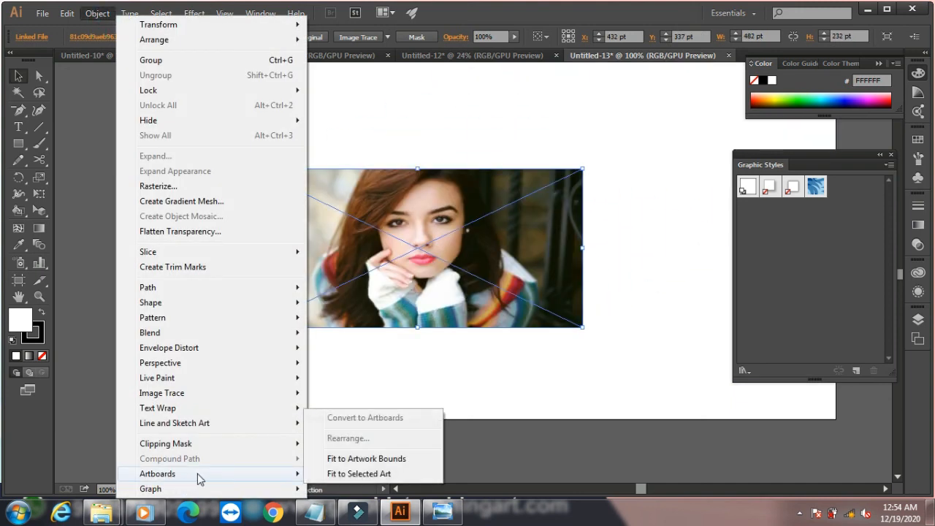
click(355, 474)
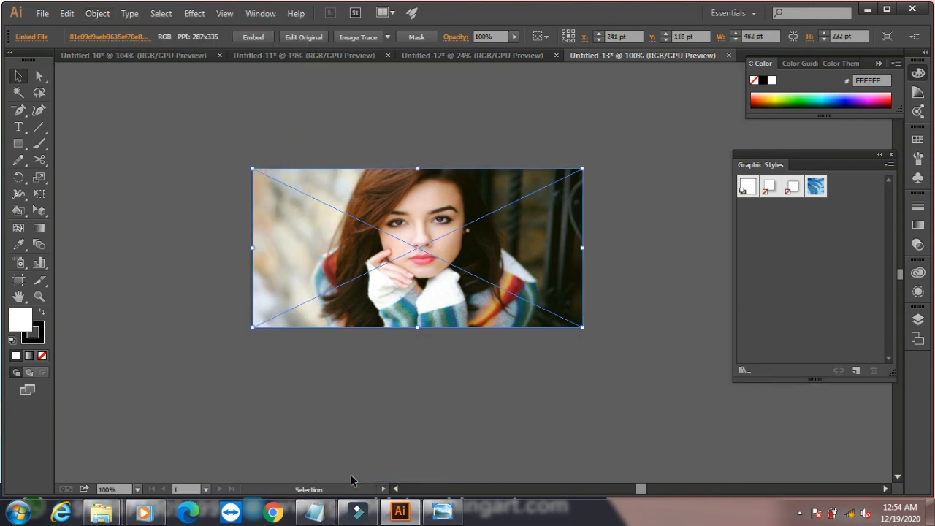
Step: Enlarge the image to about 772 x 420 pt and fit the artboard to the artwork bounds
drag(585, 330, 781, 456)
click(97, 13)
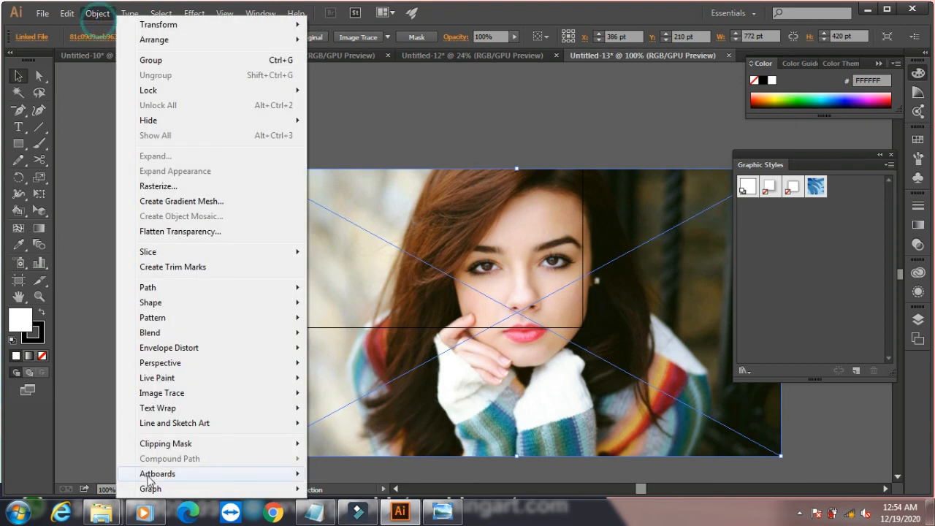
mouse_move(168, 475)
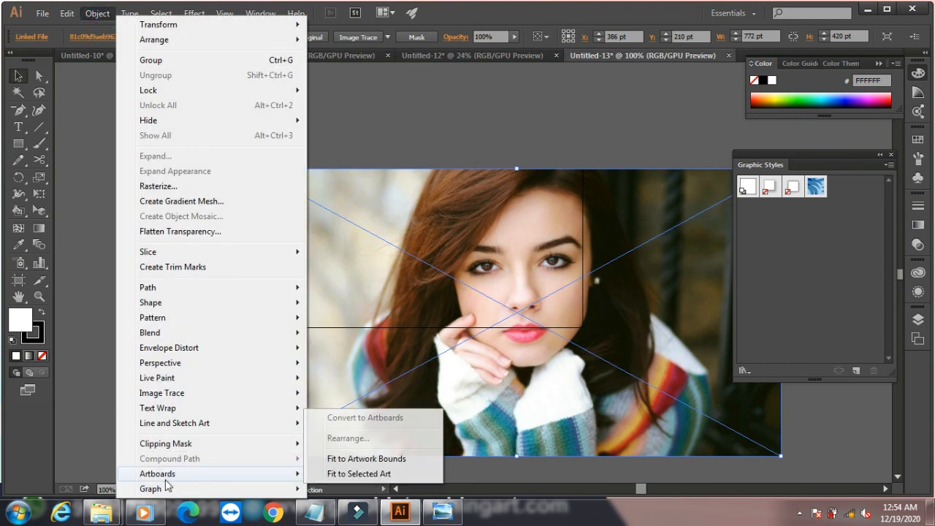
click(395, 461)
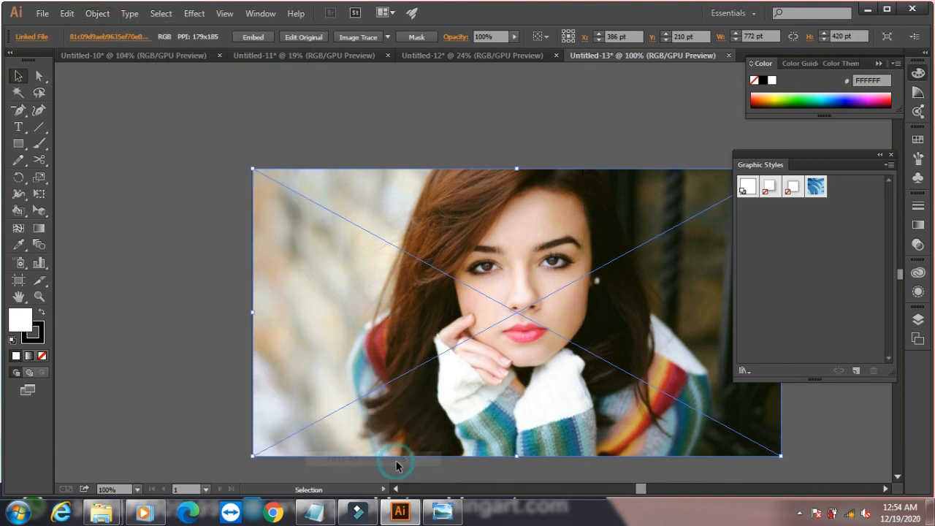
drag(441, 250, 467, 245)
Step: Examine the Graph Type options and the available graph tools without applying any, and deselect the image
click(97, 13)
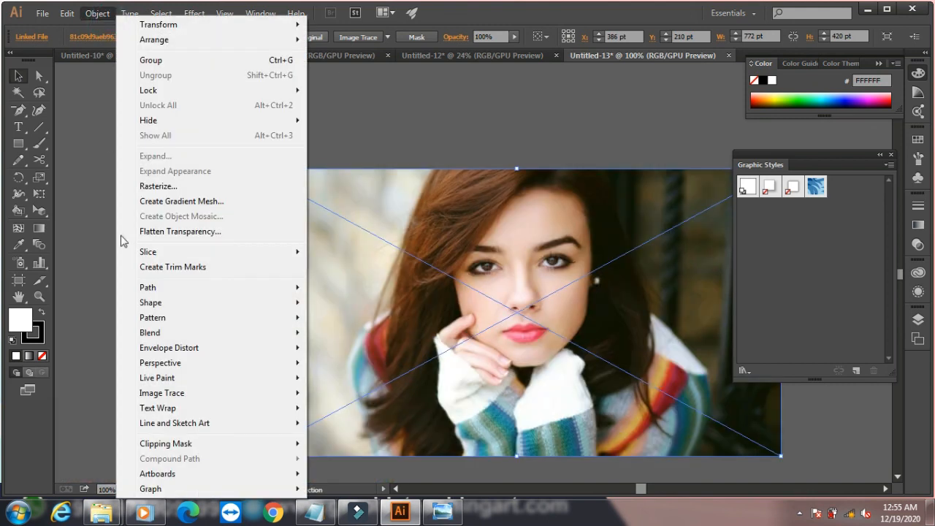
mouse_move(159, 489)
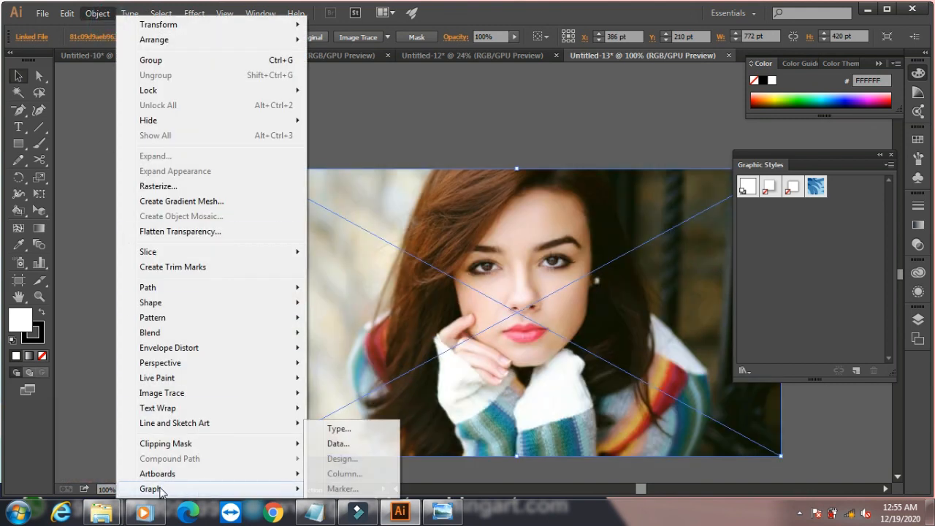
click(333, 430)
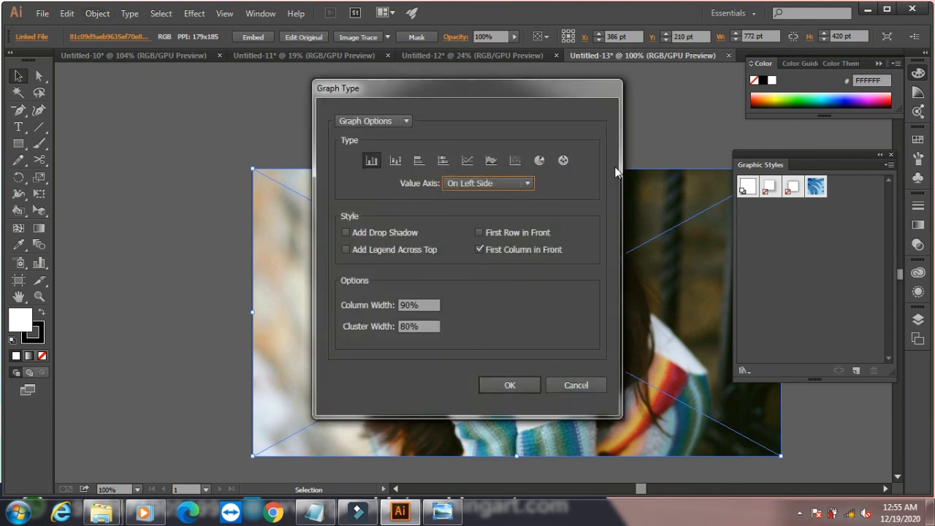
click(576, 385)
click(90, 256)
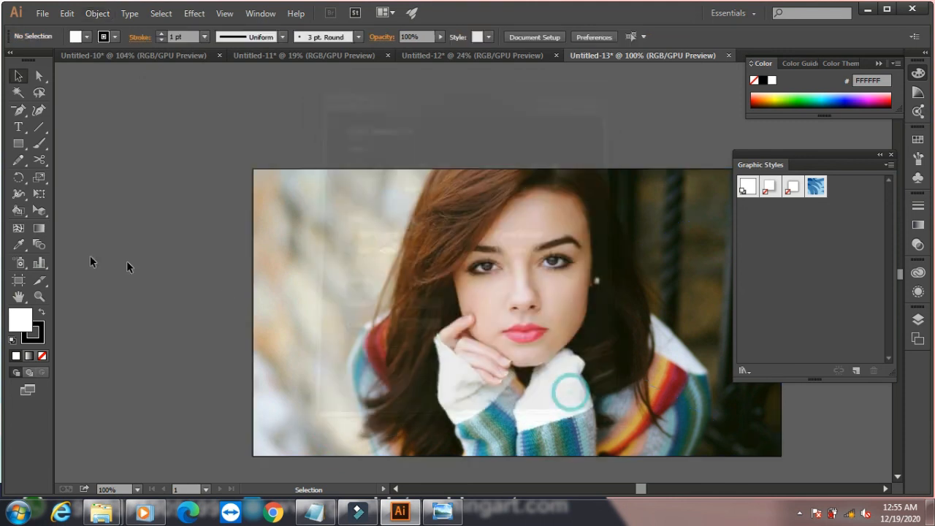
click(38, 266)
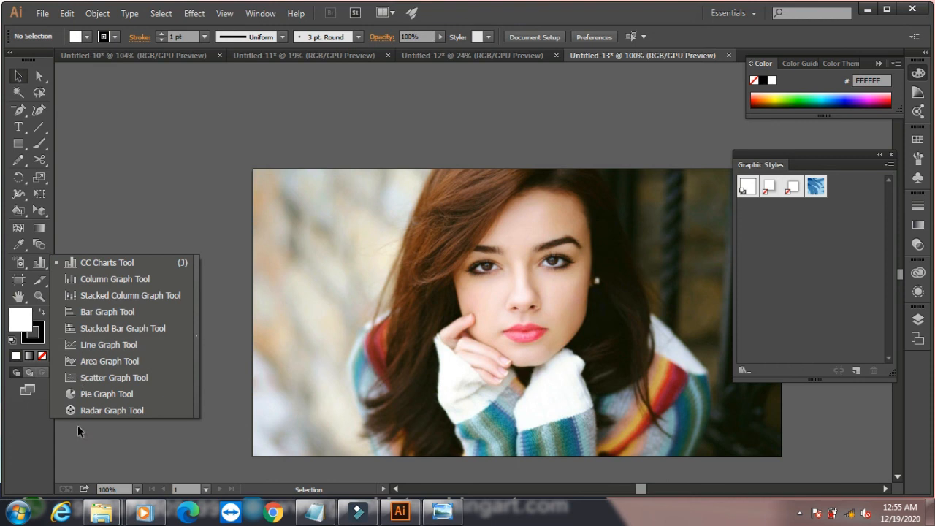
click(66, 277)
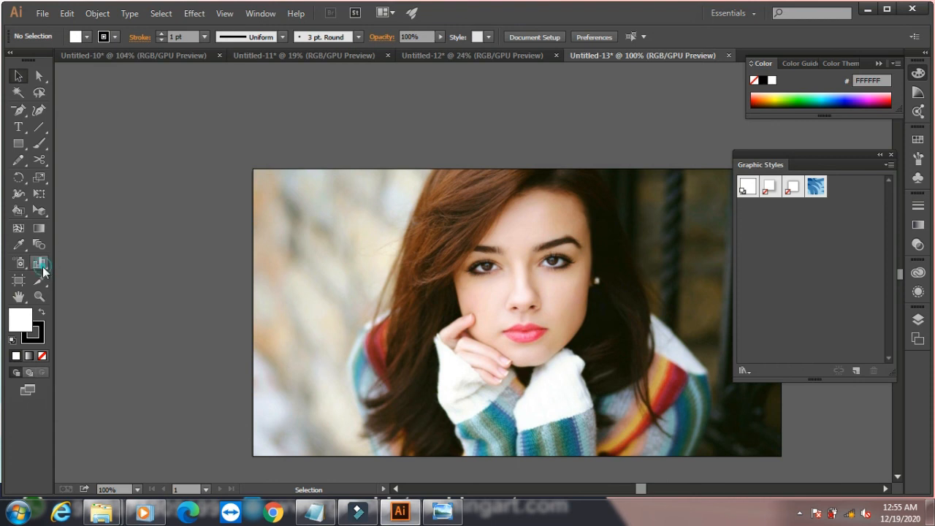
click(97, 13)
mouse_move(195, 491)
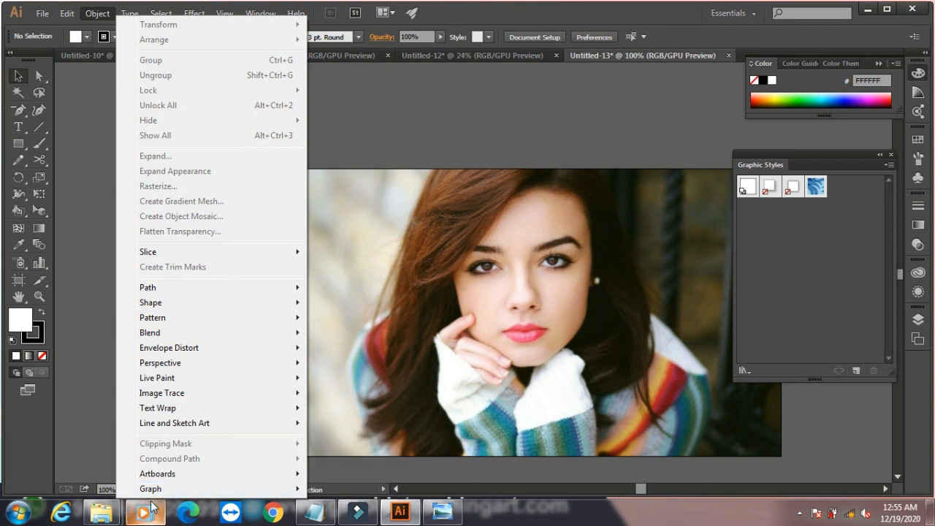
Step: Minimize Illustrator to show the desktop
click(867, 10)
click(867, 10)
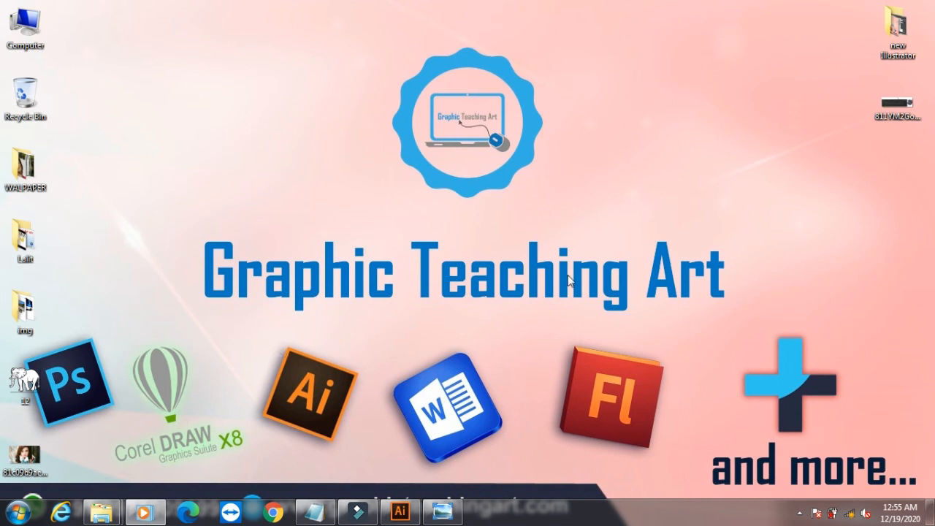